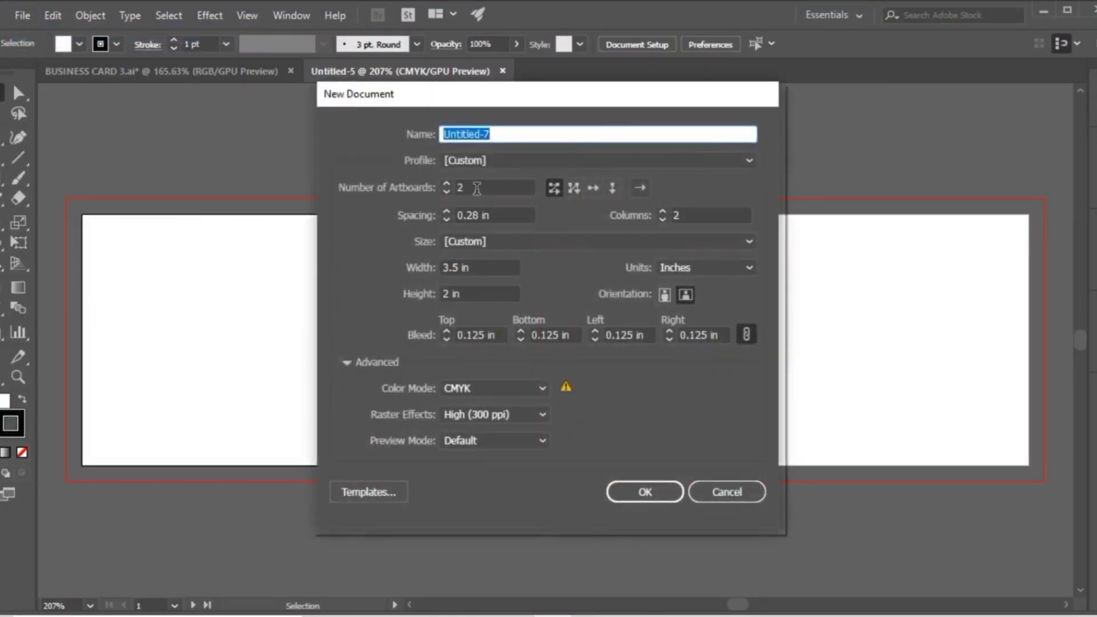
# Create a CMYK document with 2 artboards, each 3.5 in wide and 2 in high, with 0.125 in bleed.
pyautogui.click(476, 188)
pyautogui.click(466, 265)
pyautogui.moveTo(467, 266); pyautogui.dragTo(436, 294)
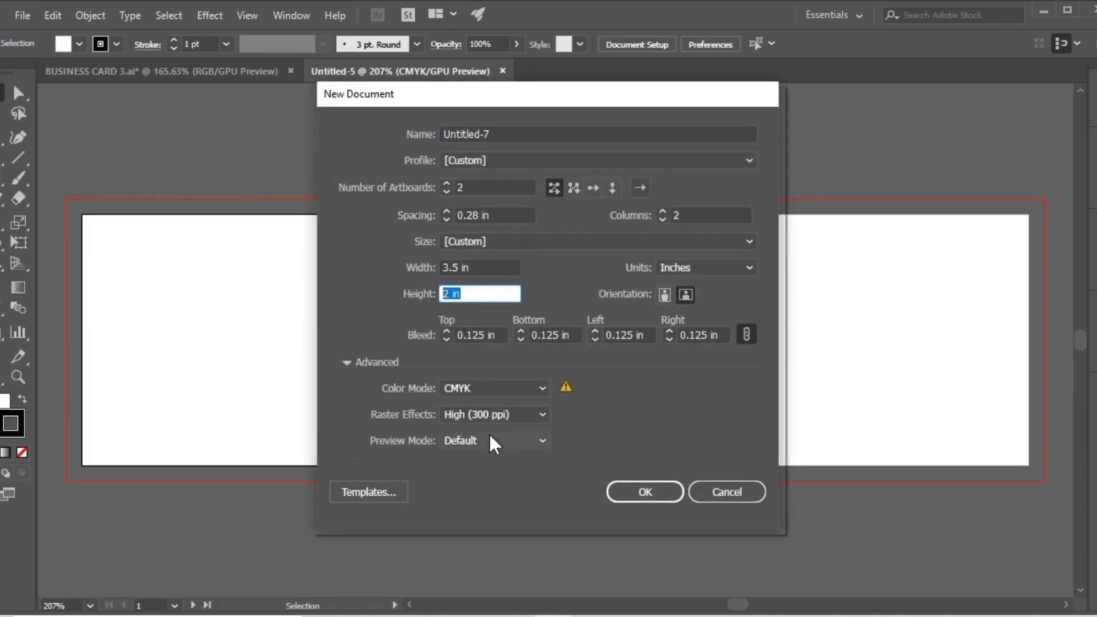
pyautogui.click(615, 494)
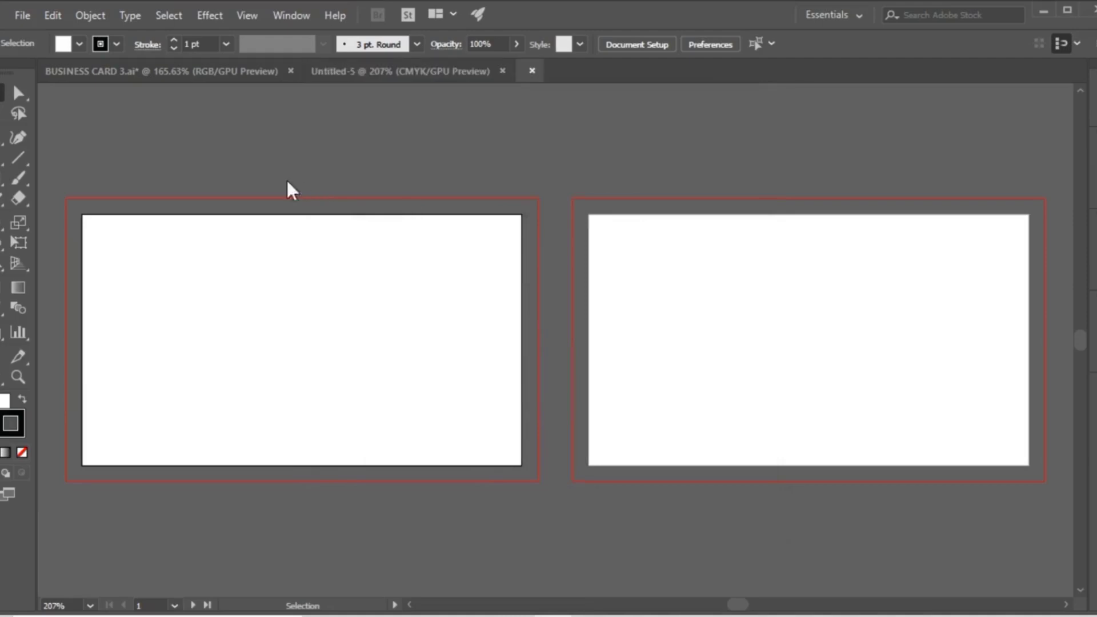
# Draw a rectangle 3.5 in wide and 2 in high on the first artboard.
pyautogui.click(2, 182)
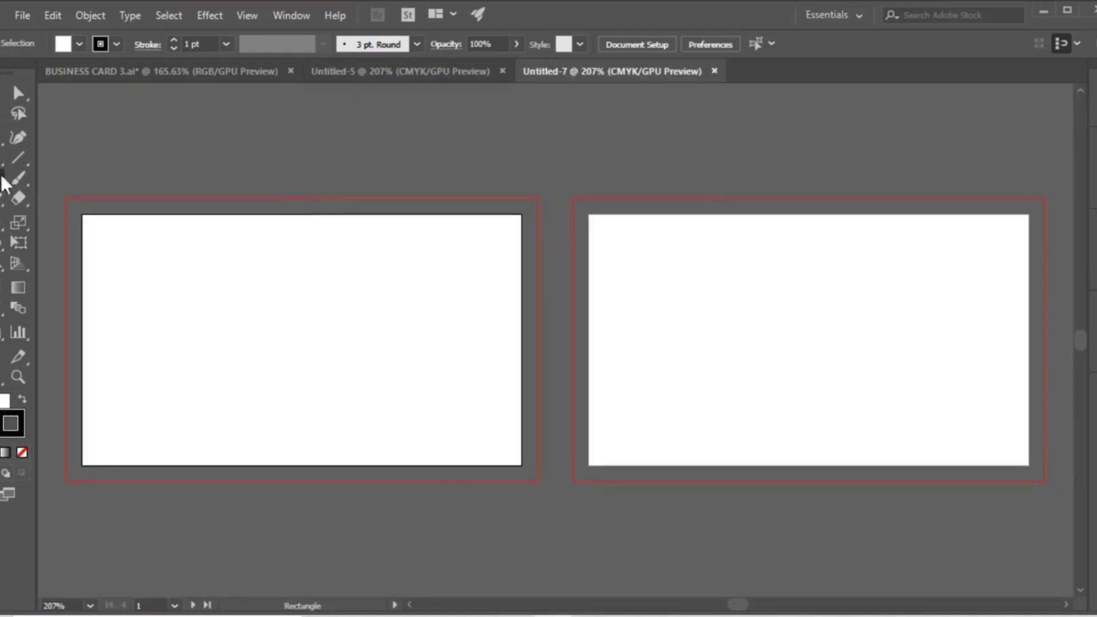
pyautogui.click(240, 260)
pyautogui.moveTo(429, 272); pyautogui.dragTo(351, 277)
pyautogui.write('3.5')
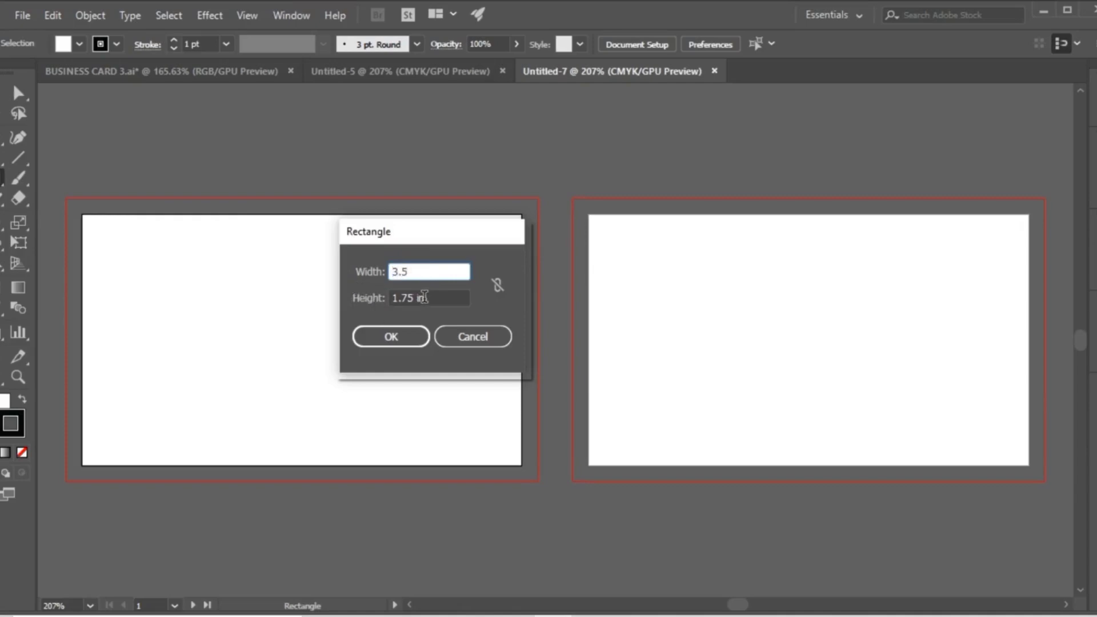
pyautogui.press('Tab')
pyautogui.write('2')
pyautogui.click(402, 340)
pyautogui.press('v')
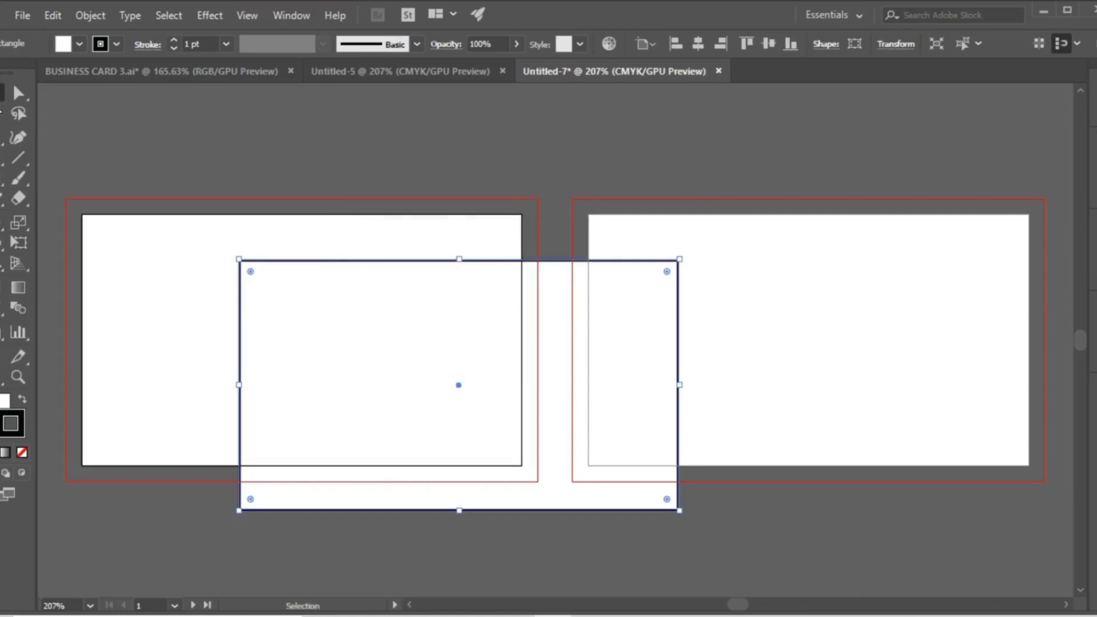
# Give the rectangle a black fill with no stroke and centre it horizontally and vertically on the first artboard.
pyautogui.click(22, 401)
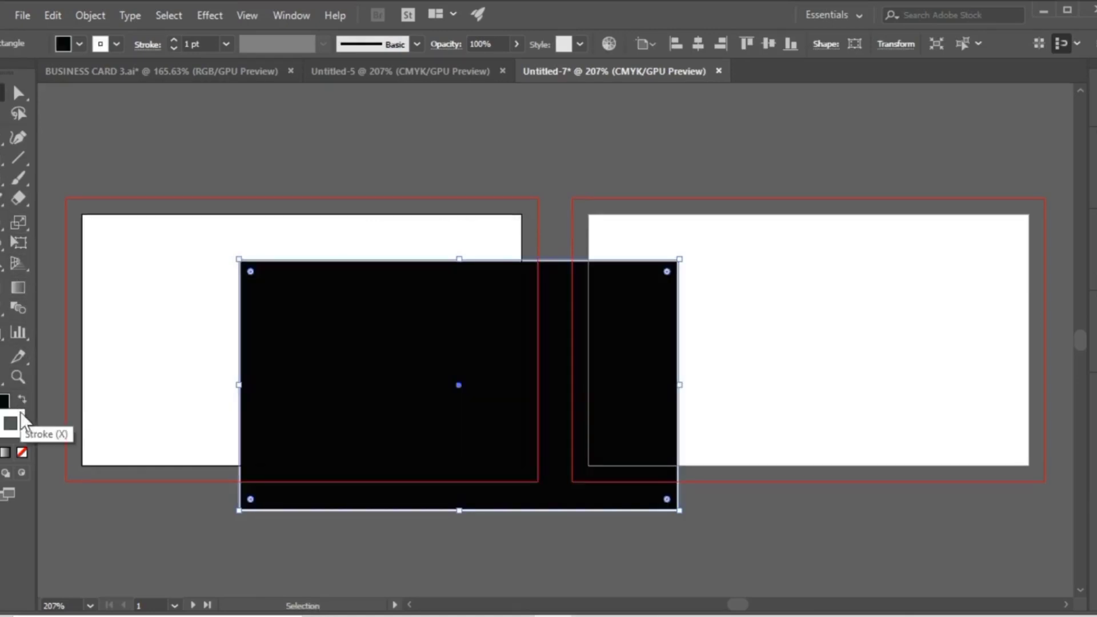
pyautogui.click(24, 453)
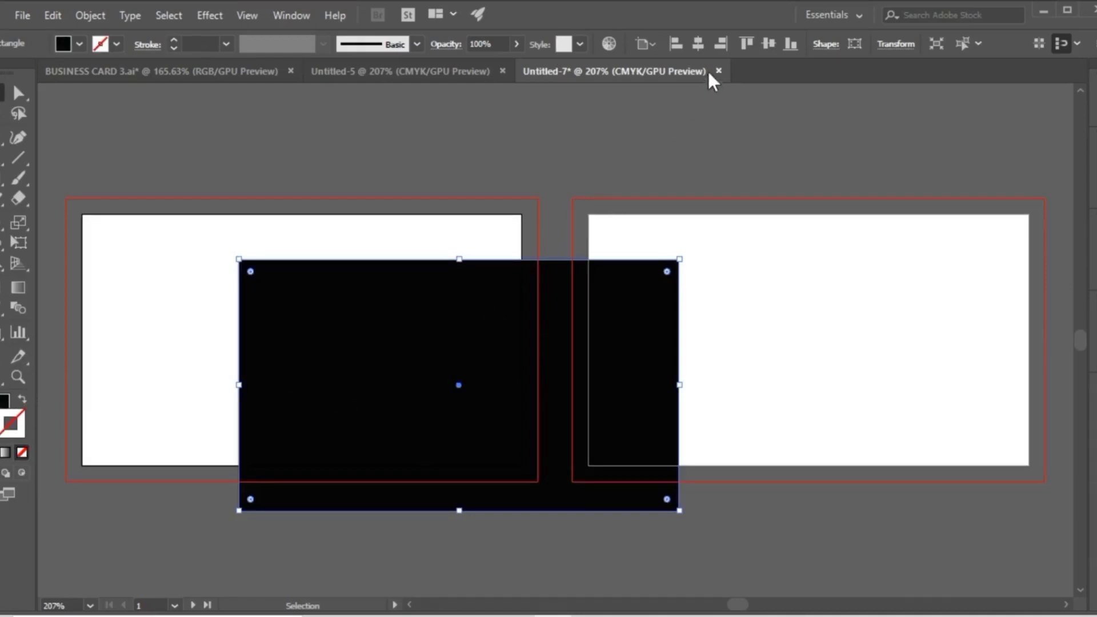
pyautogui.click(698, 44)
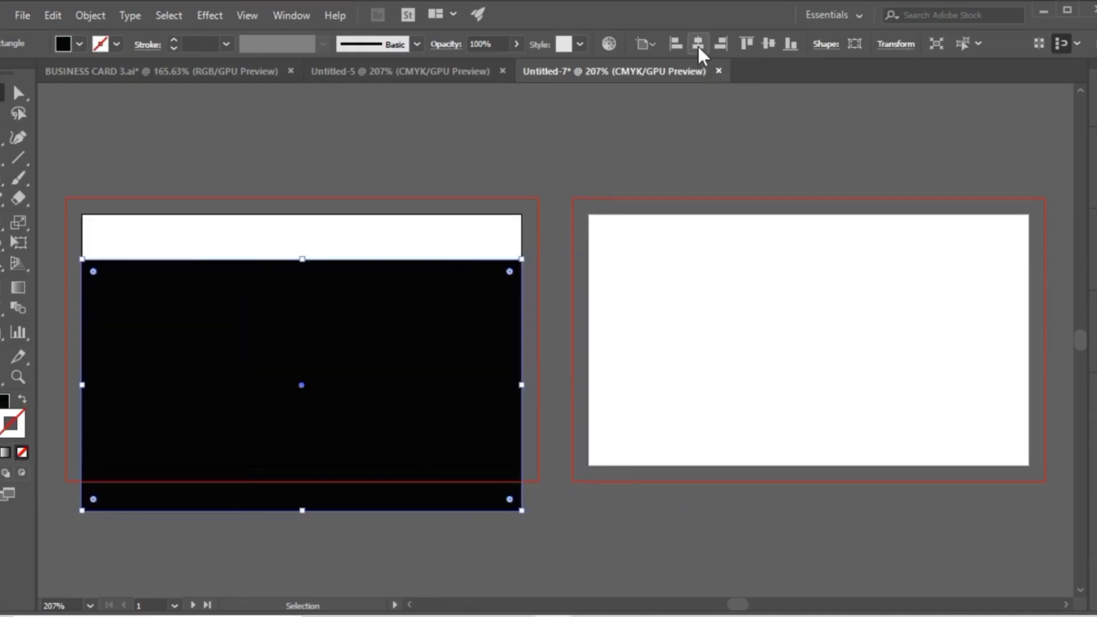
pyautogui.click(765, 45)
pyautogui.click(588, 129)
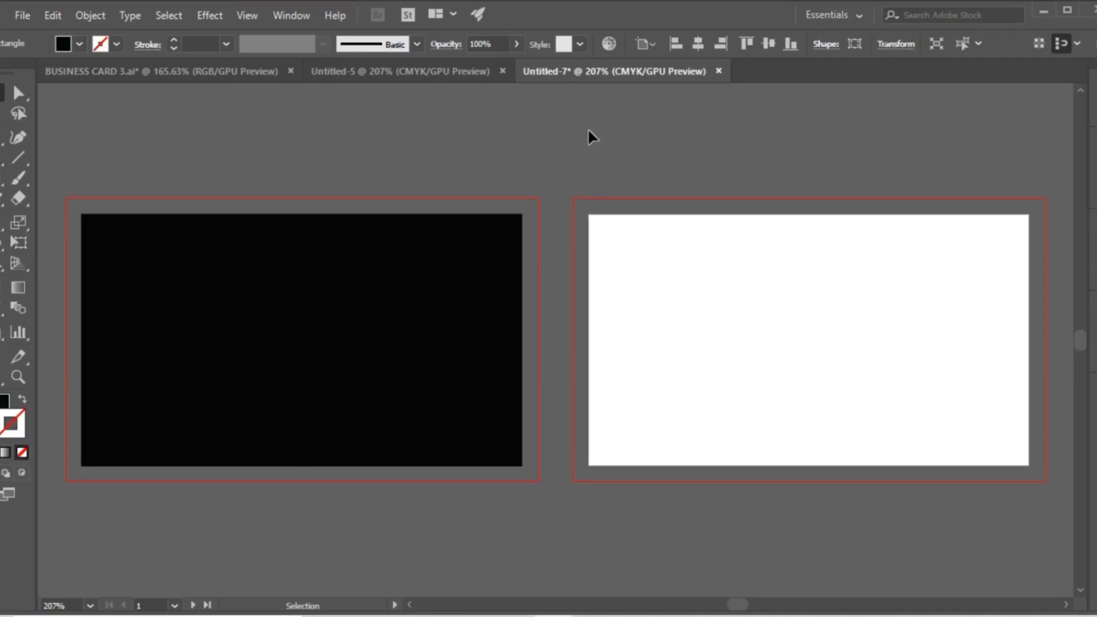
# Duplicate the black rectangle so the copy covers the second artboard.
pyautogui.click(362, 326)
pyautogui.moveTo(362, 326); pyautogui.dragTo(866, 320)
pyautogui.click(734, 178)
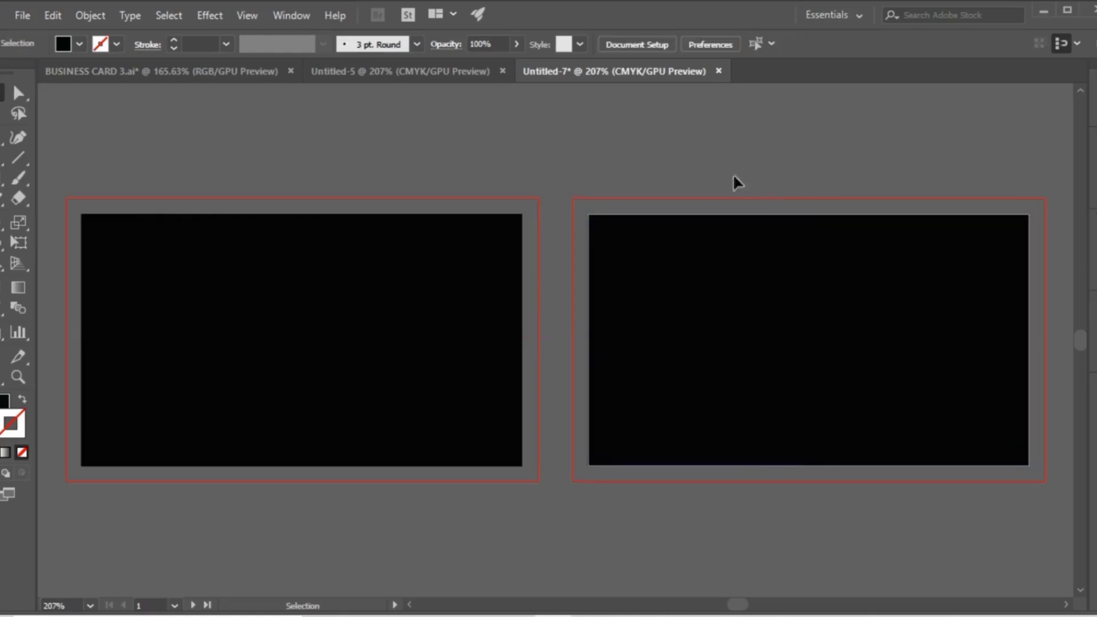
pyautogui.click(662, 294)
pyautogui.click(572, 165)
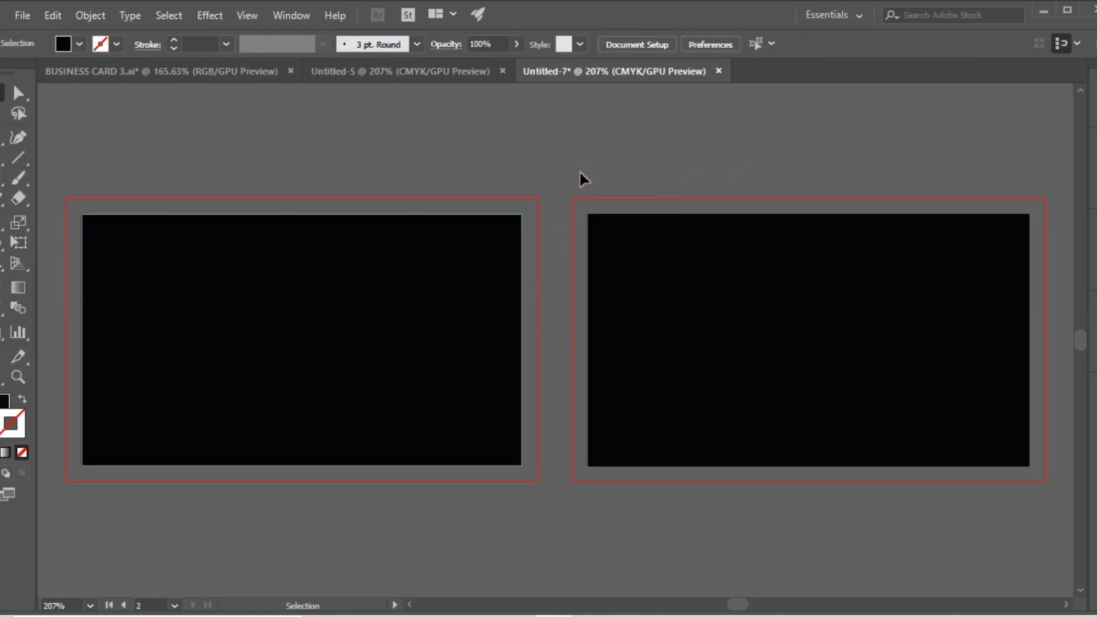
# Copy the first artboard's black rectangle and paste the copy in front of it.
pyautogui.click(311, 301)
pyautogui.click(52, 17)
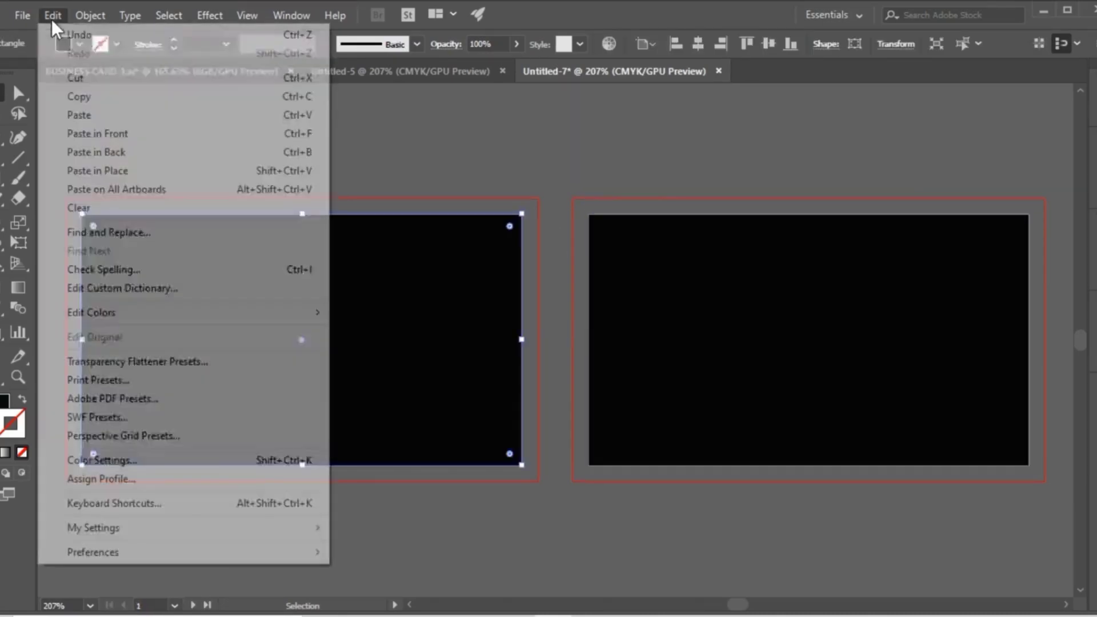
pyautogui.click(52, 15)
pyautogui.click(57, 14)
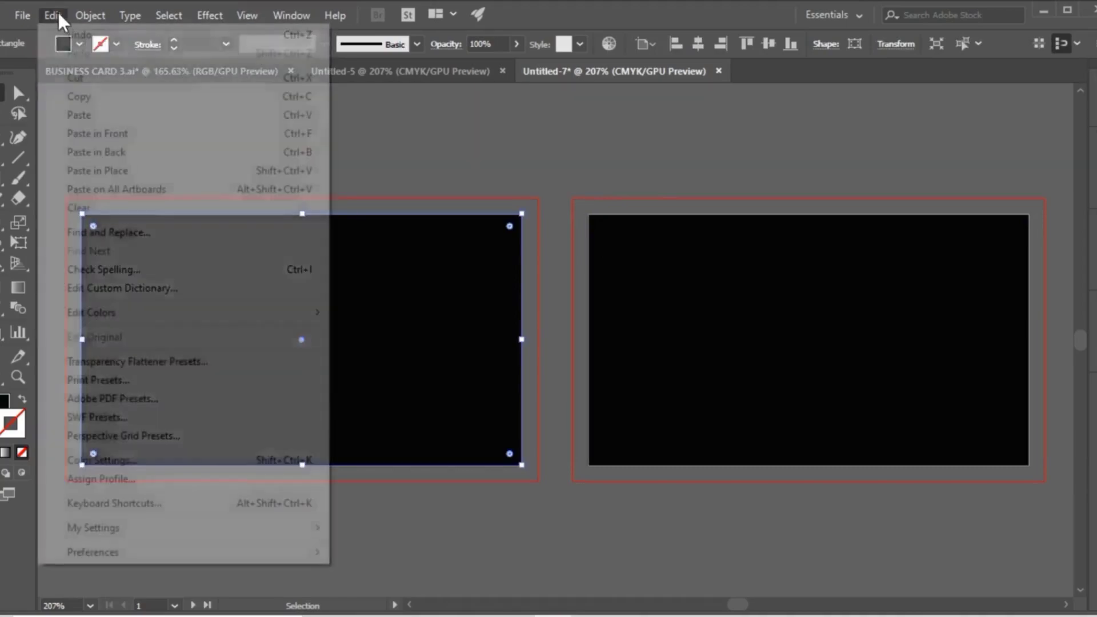
pyautogui.click(101, 133)
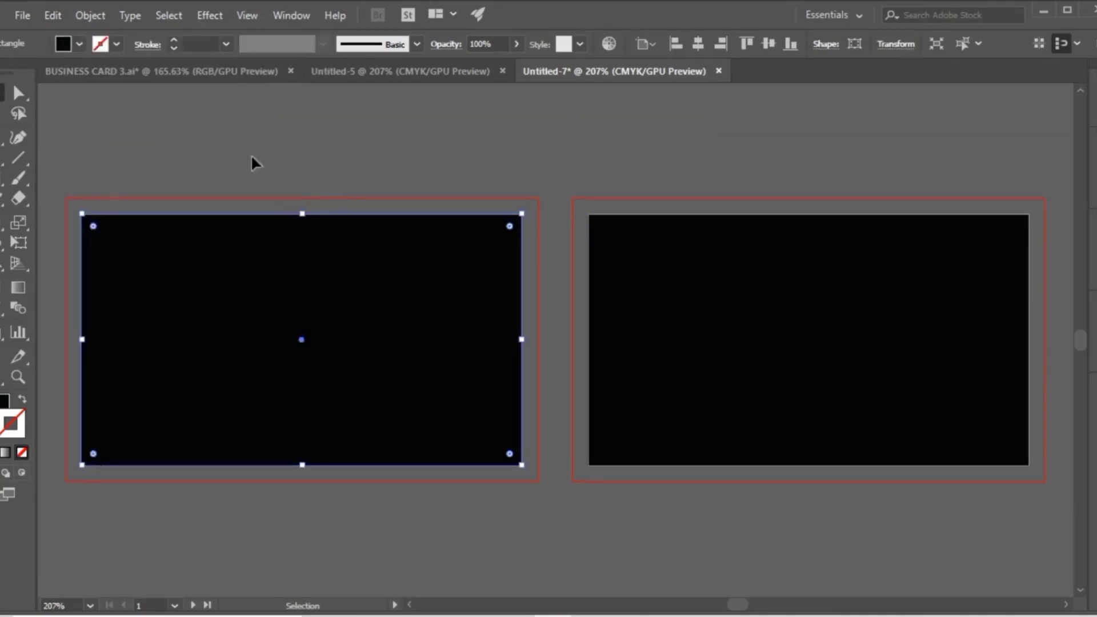
# Resize the pasted rectangle to 3.25 in wide and 1.75 in high.
pyautogui.click(894, 45)
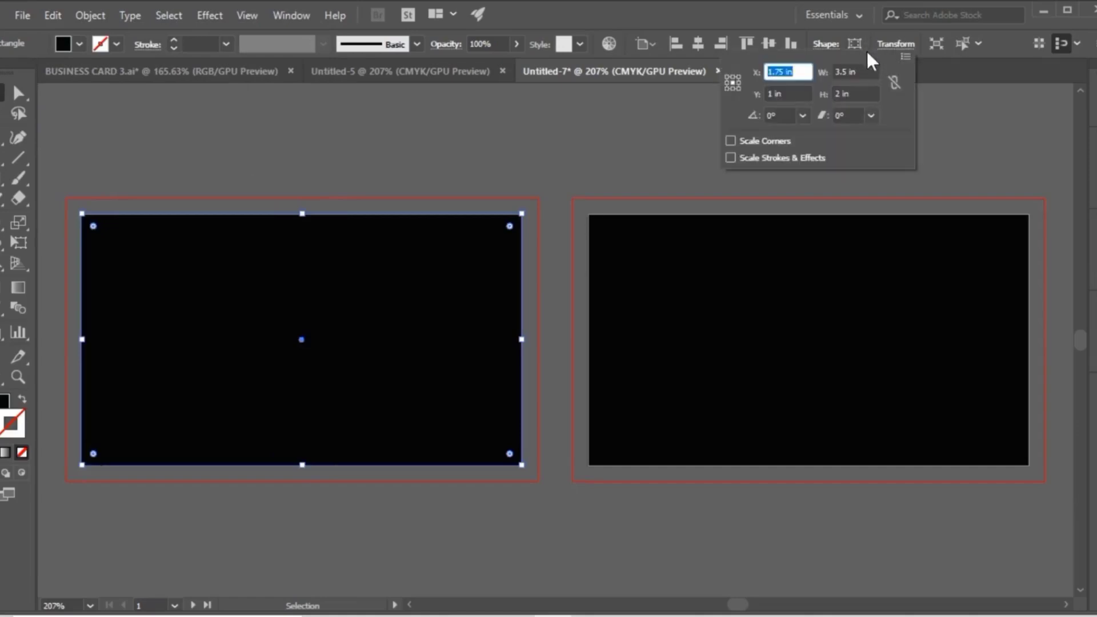
pyautogui.click(861, 71)
pyautogui.write('3')
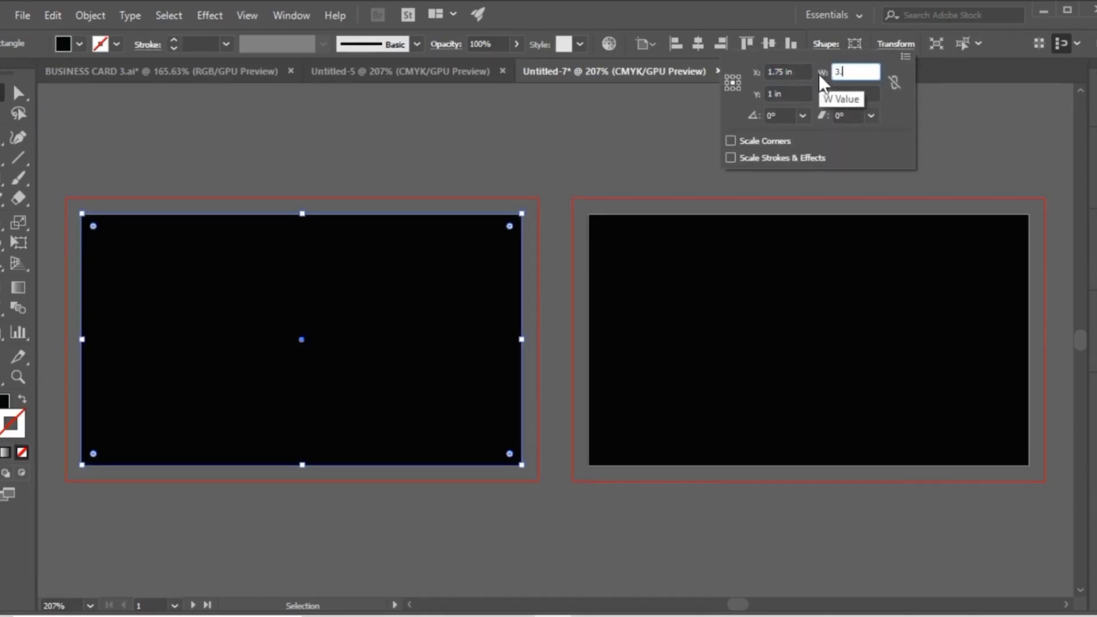
pyautogui.write('.25')
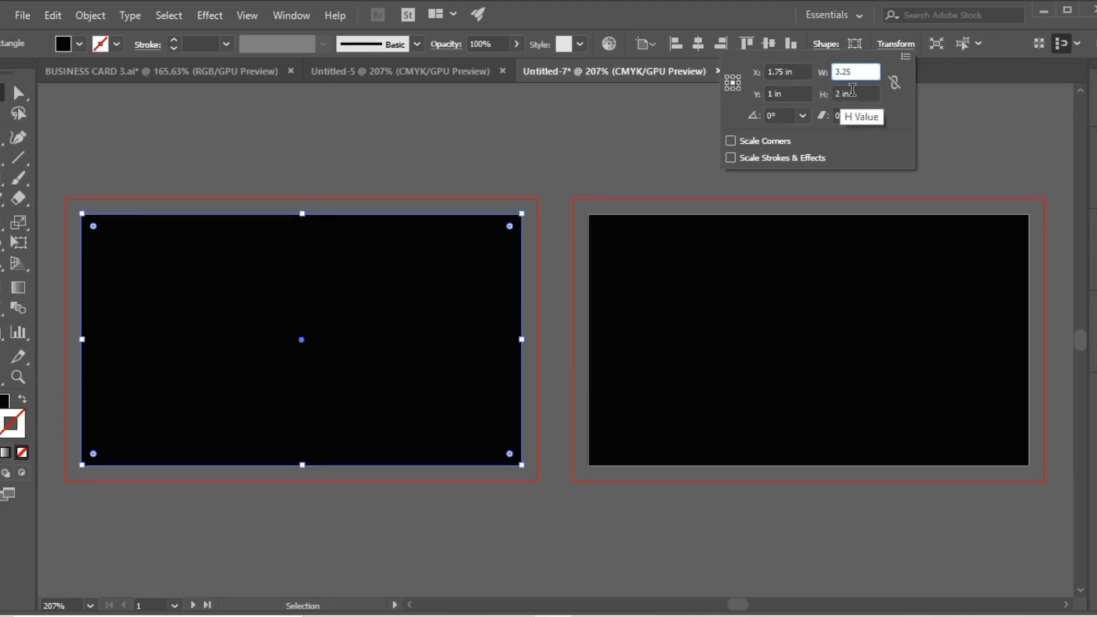
pyautogui.press('Tab')
pyautogui.write('1.75')
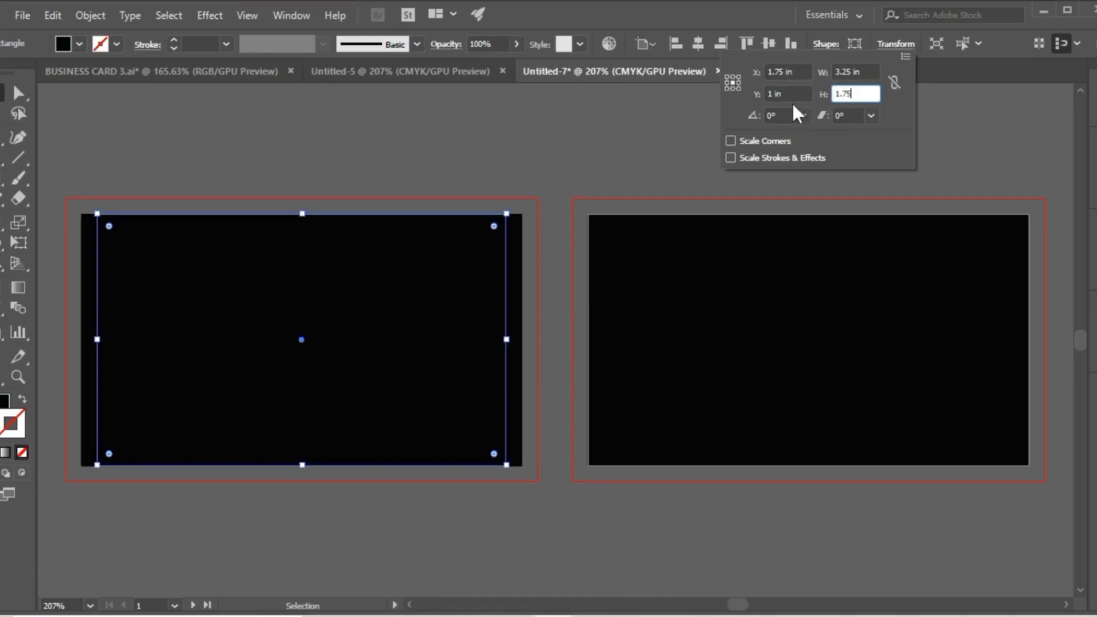
pyautogui.press('Return')
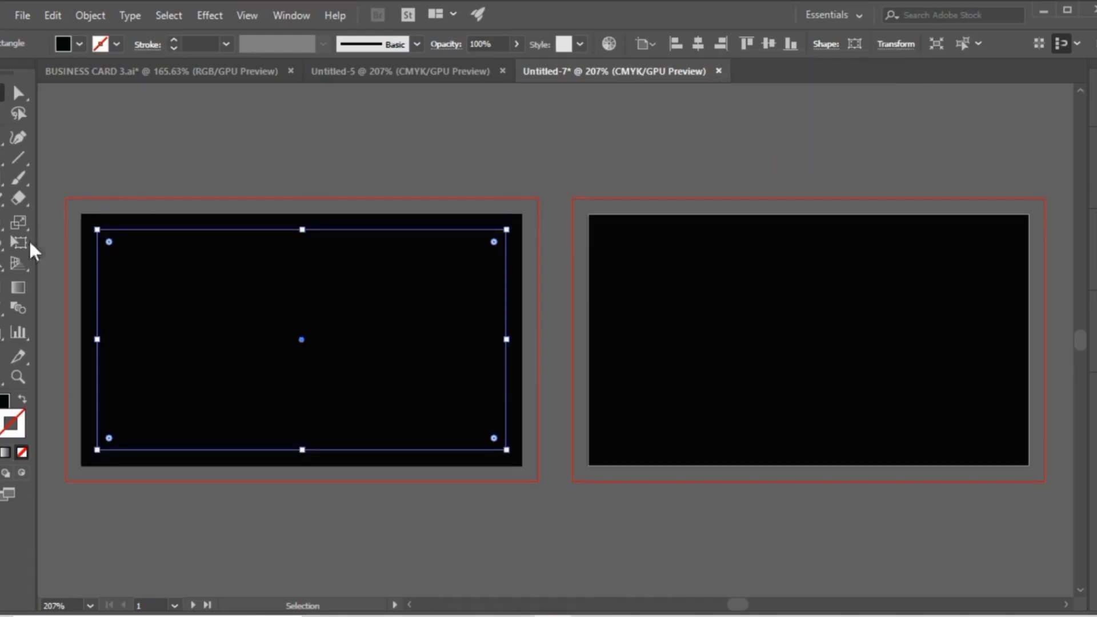
# Give the inner rectangle no fill and a White stroke of 0.5 pt.
pyautogui.click(21, 401)
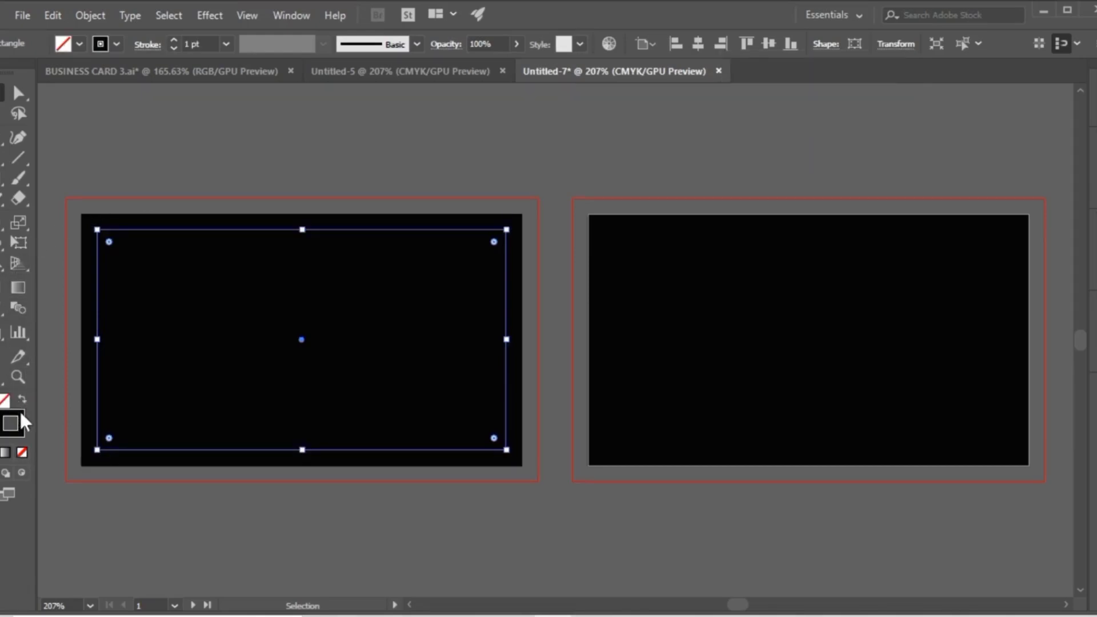
pyautogui.doubleClick(20, 422)
pyautogui.click(598, 201)
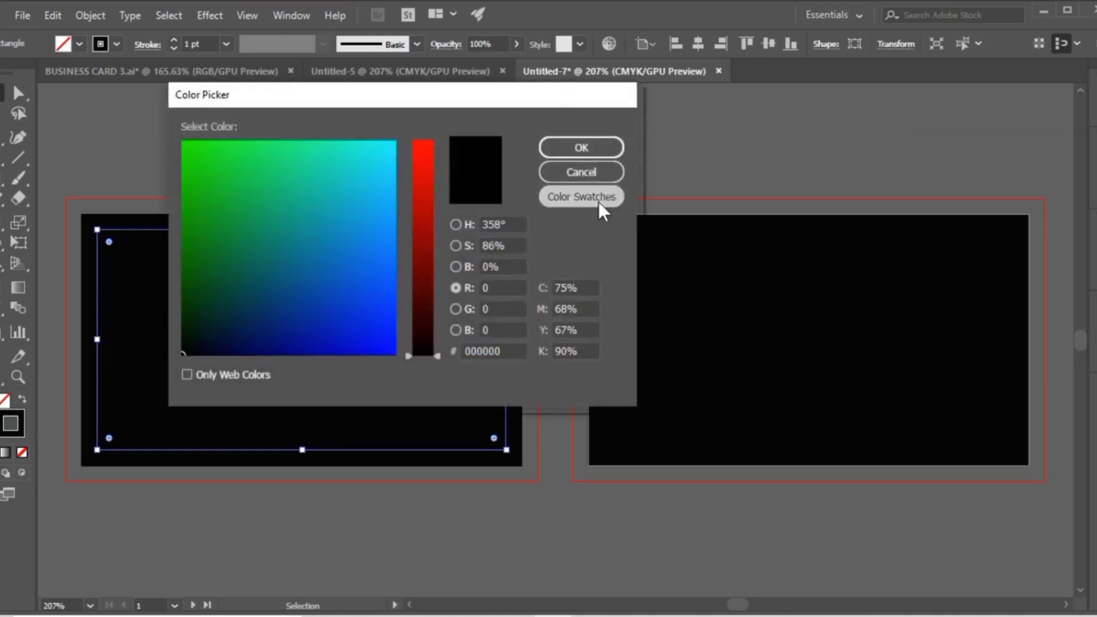
pyautogui.click(437, 143)
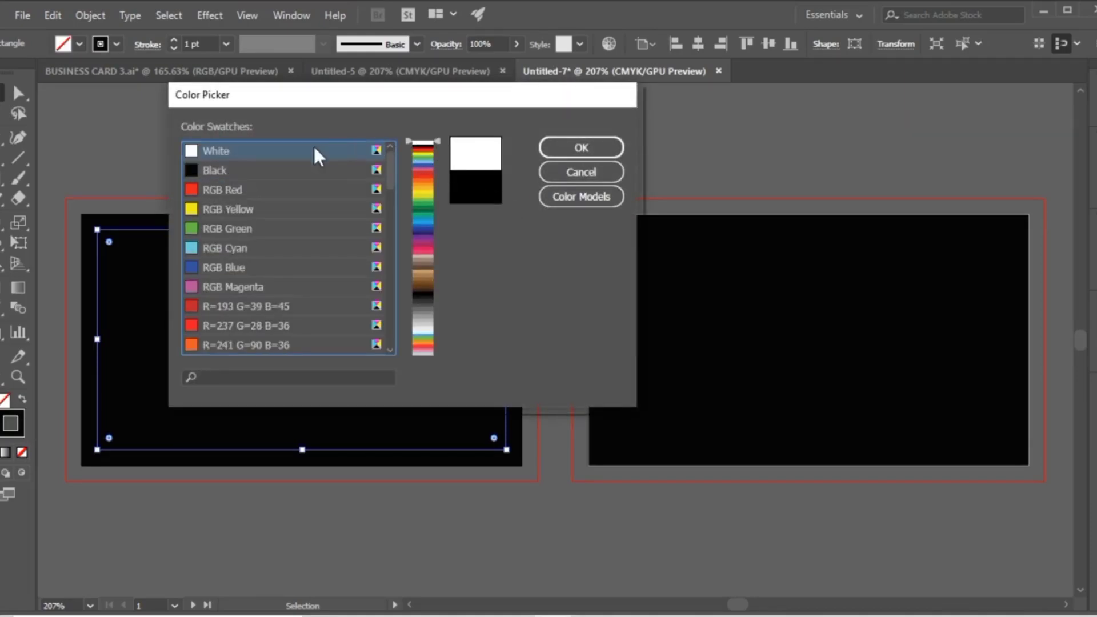
pyautogui.click(568, 150)
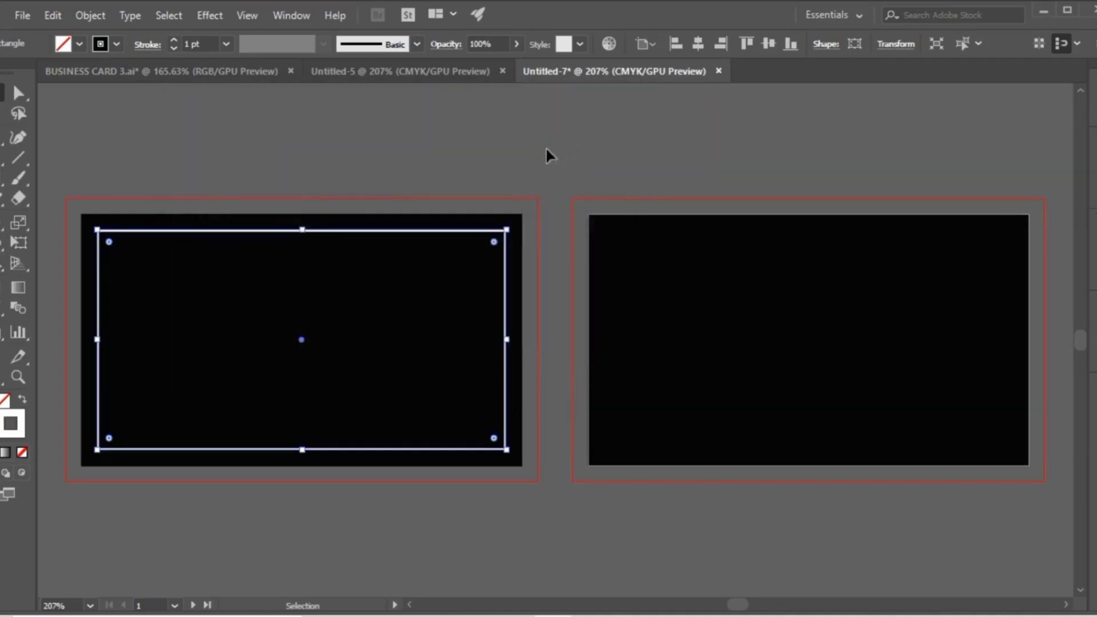
pyautogui.click(462, 162)
pyautogui.click(343, 231)
pyautogui.click(173, 48)
pyautogui.click(173, 48)
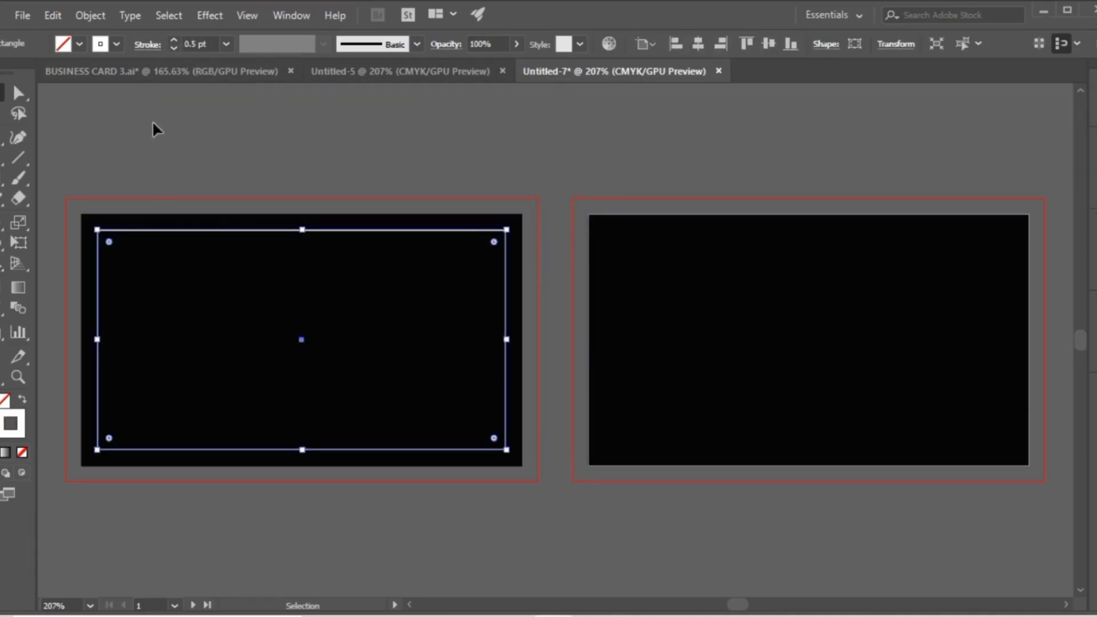
# Round all four corners of the inner rectangle to a radius of about 0.15 in.
pyautogui.click(19, 96)
pyautogui.moveTo(494, 242); pyautogui.dragTo(487, 253)
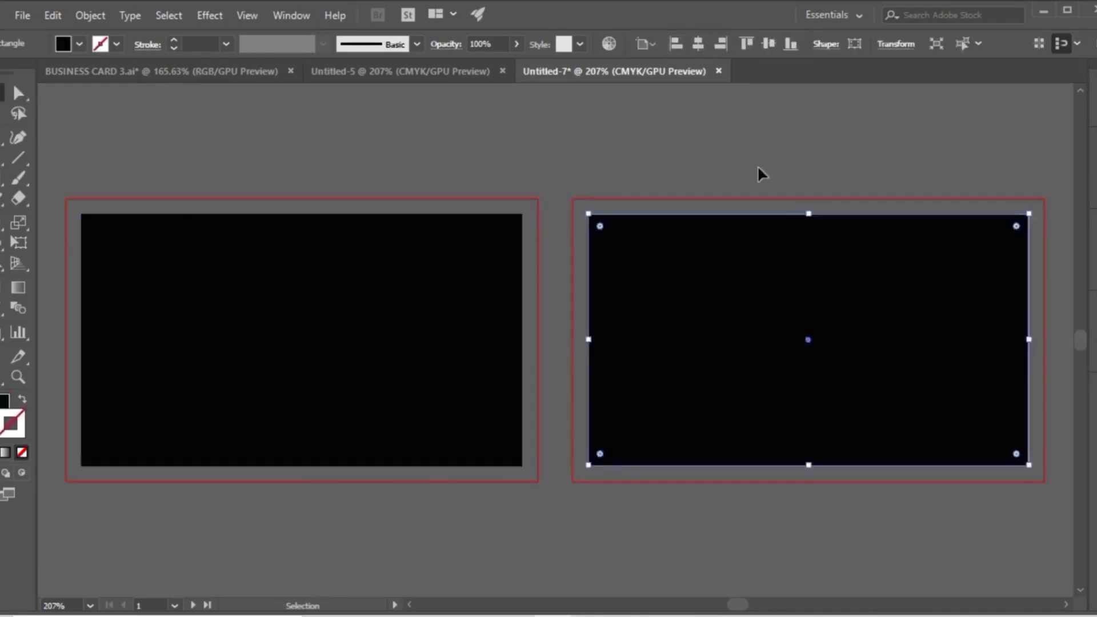
pyautogui.click(669, 170)
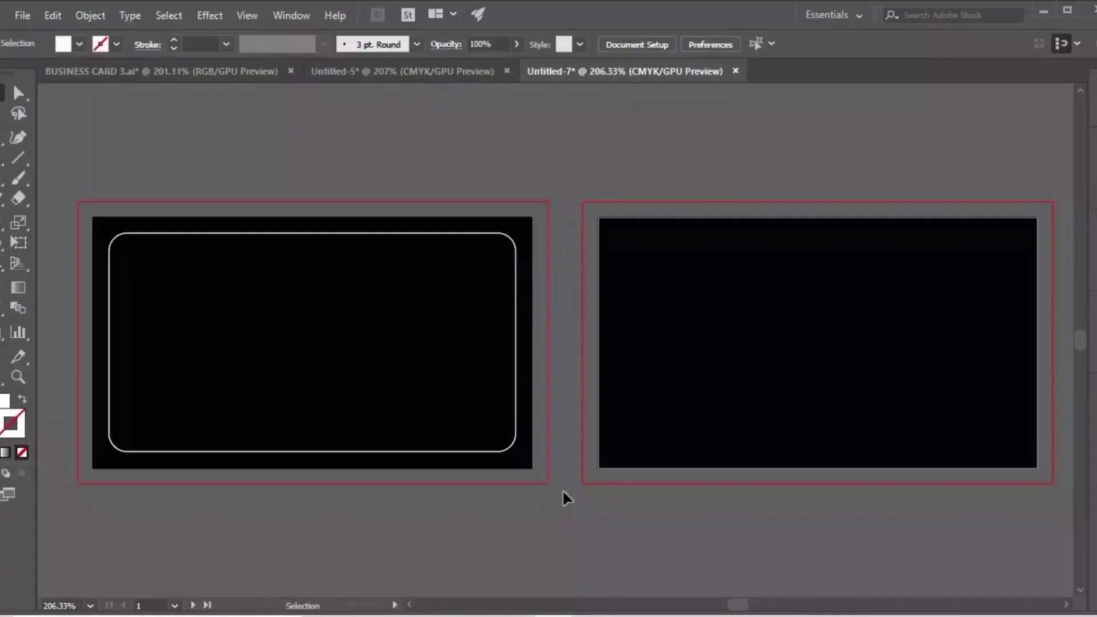
# Copy the name, contact details, QR code and diamond logo from Untitled-5 and paste them into Untitled-7.
pyautogui.click(420, 74)
pyautogui.moveTo(498, 440); pyautogui.dragTo(108, 239)
pyautogui.hotkey('ctrl', 'c')
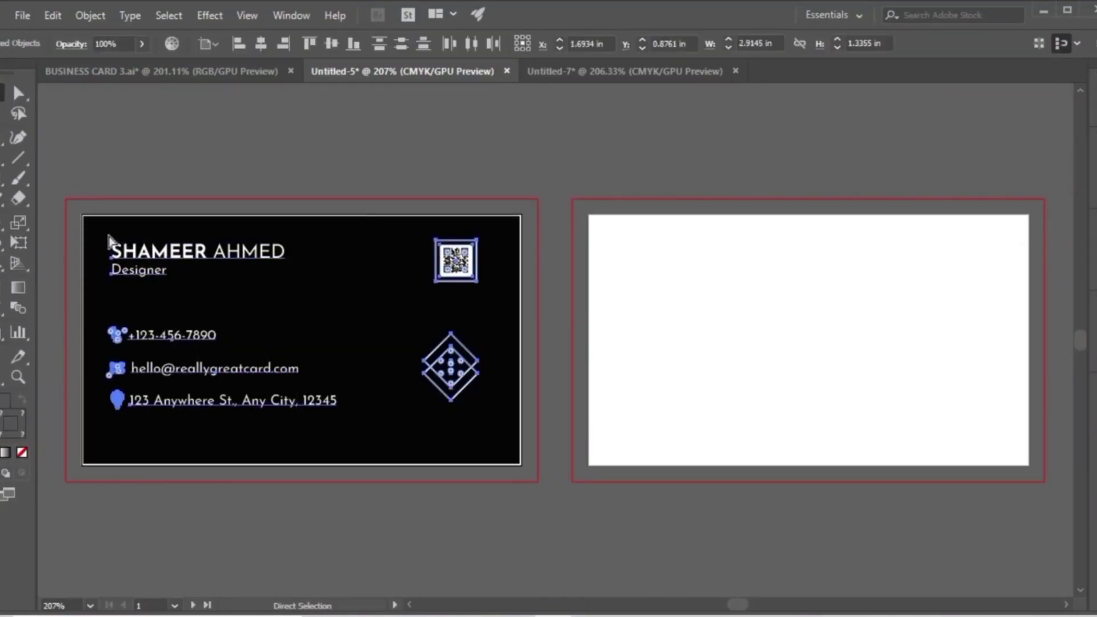
pyautogui.click(590, 71)
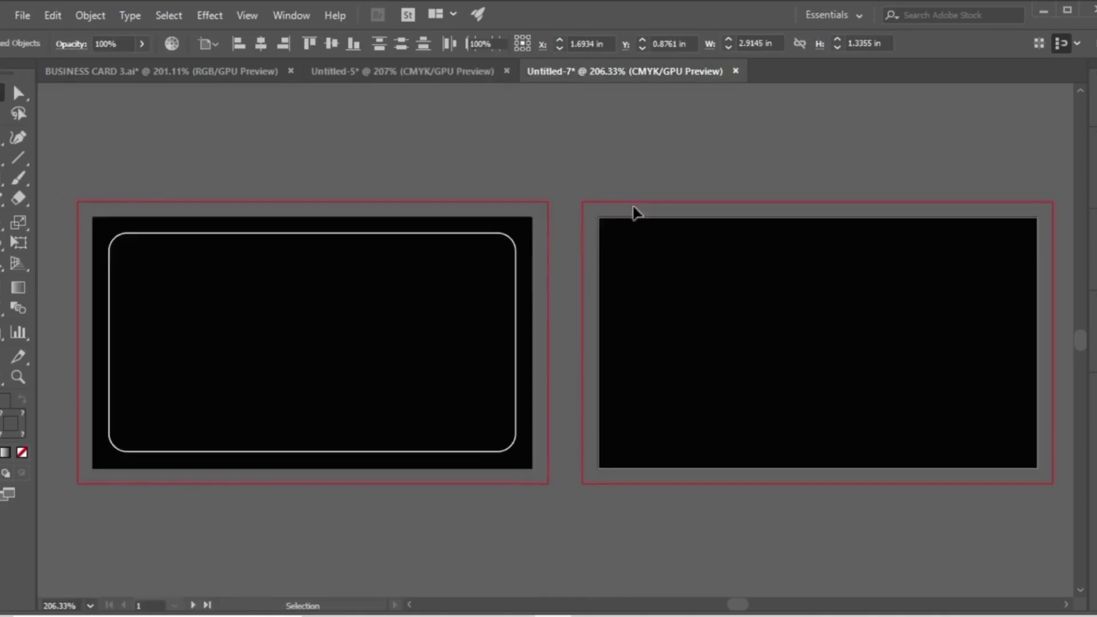
pyautogui.hotkey('ctrl', 'v')
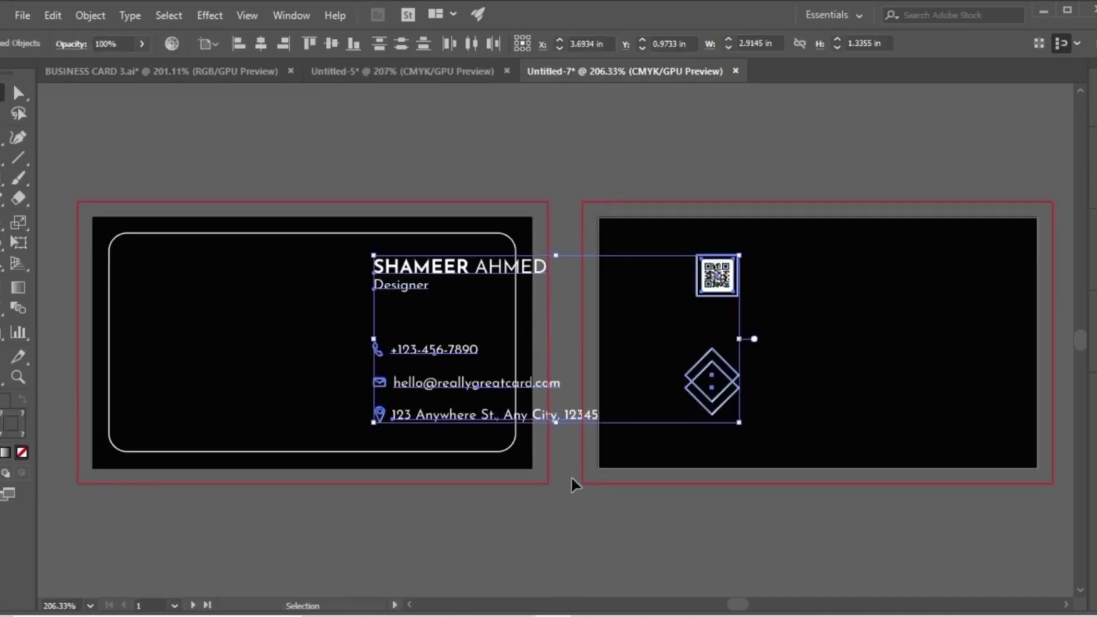
# Group the pasted card contents and centre the group horizontally and vertically on the first artboard.
pyautogui.rightClick(499, 381)
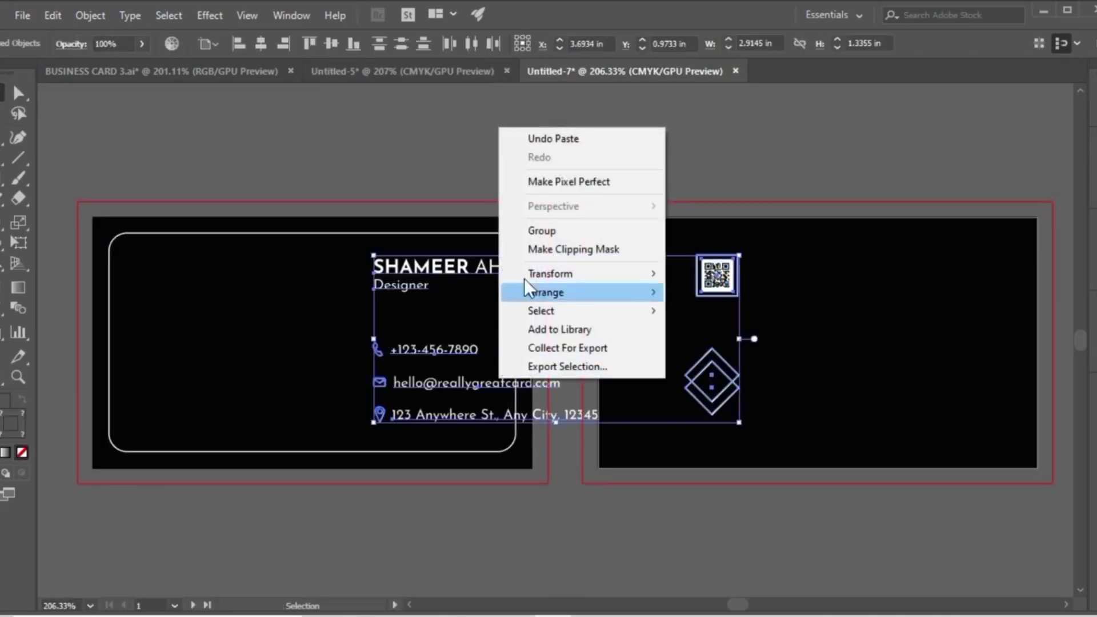
pyautogui.click(536, 232)
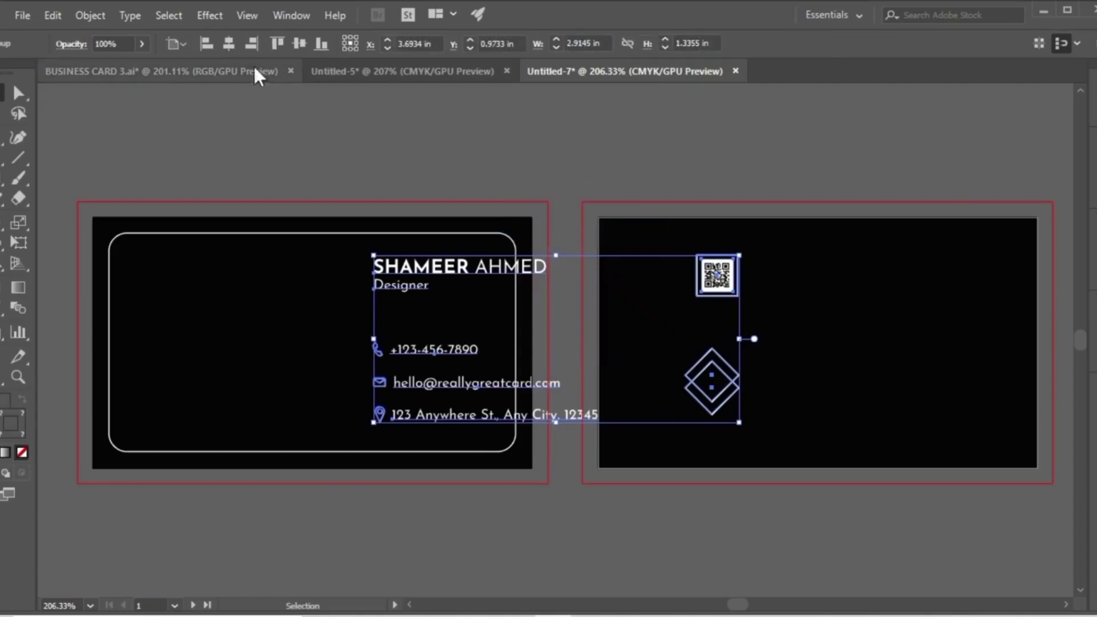
pyautogui.click(229, 48)
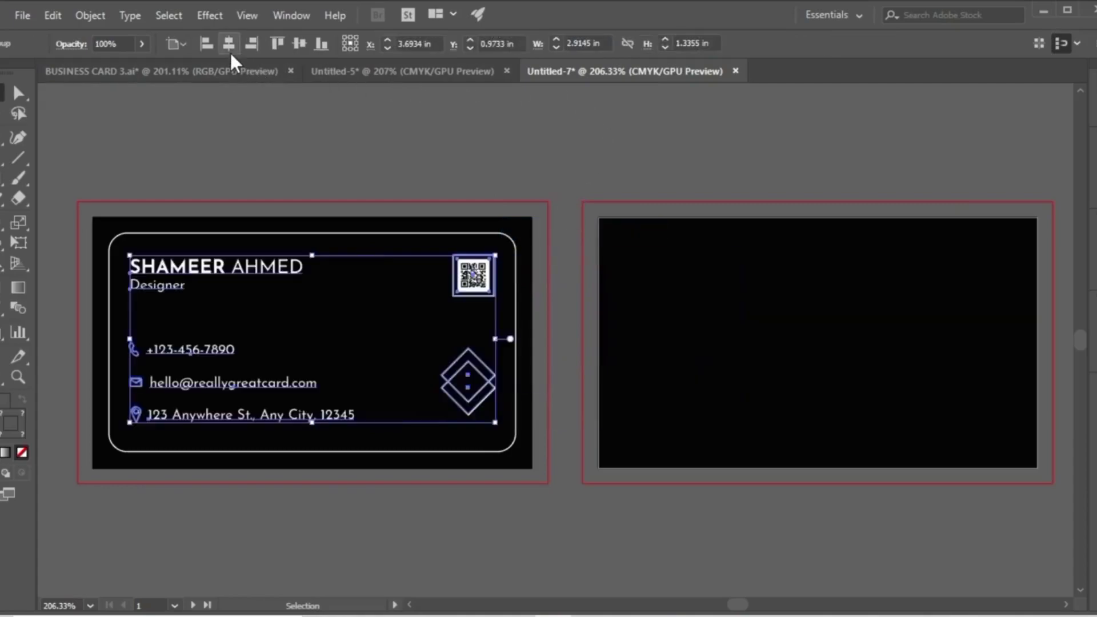
pyautogui.click(294, 45)
pyautogui.click(344, 131)
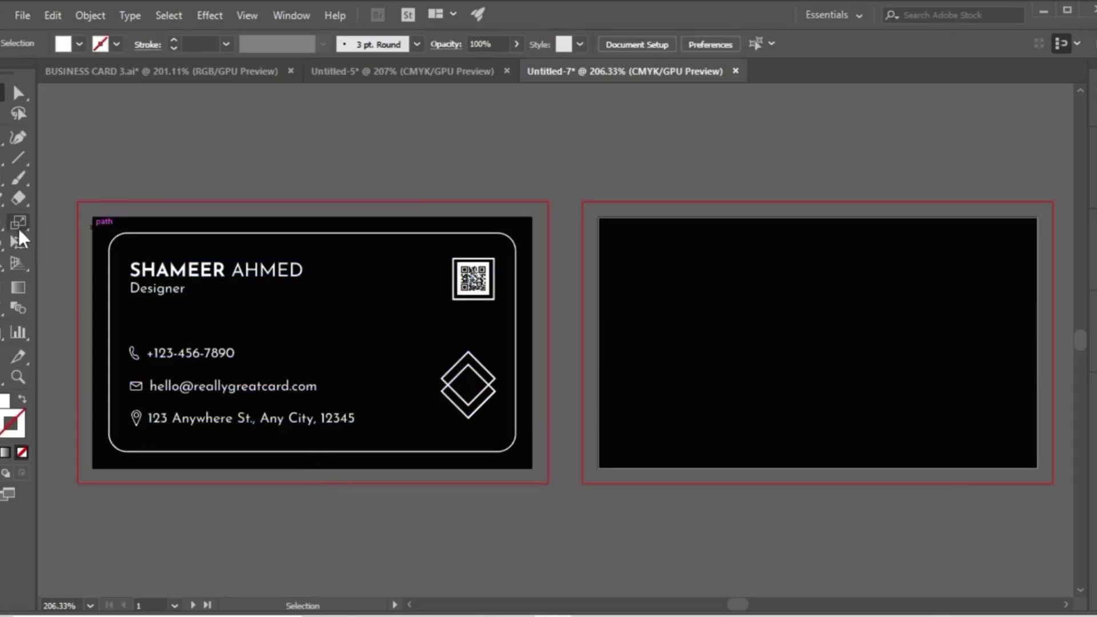
# Draw a horizontal line between the job title and the phone number, spanning the full width of the card contents.
pyautogui.click(18, 157)
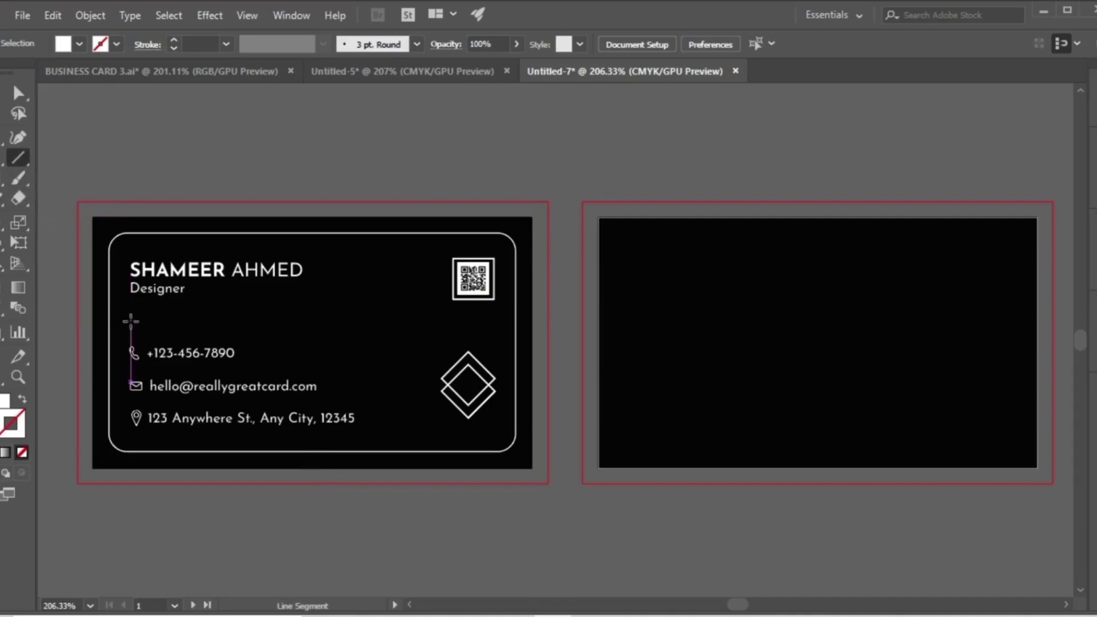
pyautogui.moveTo(131, 316)
pyautogui.mouseDown()
pyautogui.moveTo(252, 337)
pyautogui.moveTo(495, 329)
pyautogui.mouseUp()
pyautogui.click(18, 93)
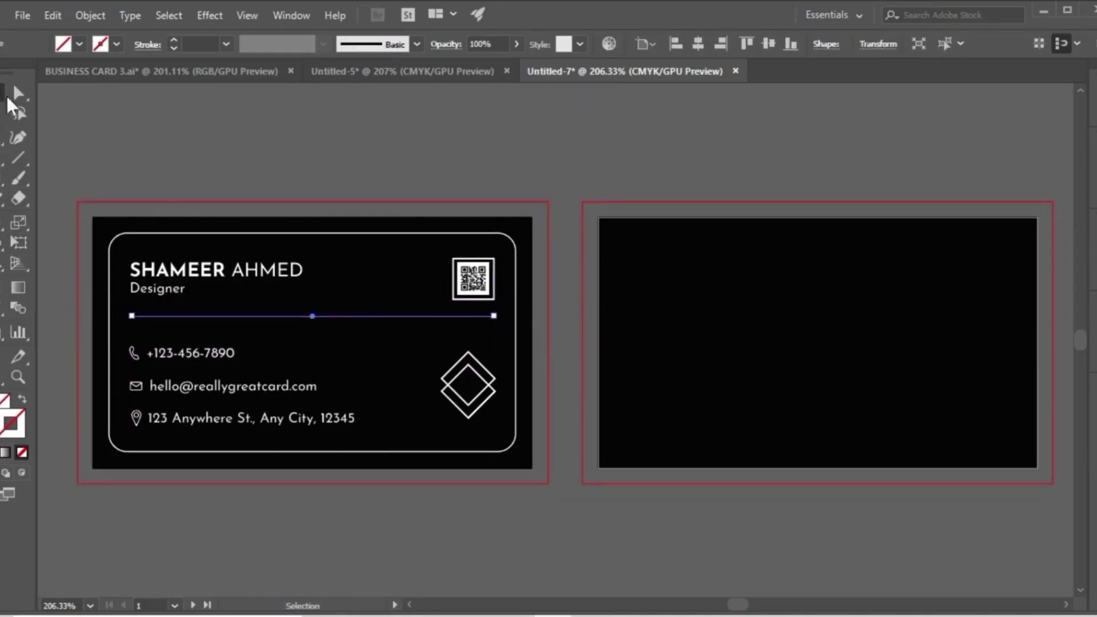
# Give the horizontal divider line below the job title a white 0.25 pt stroke.
pyautogui.click(173, 40)
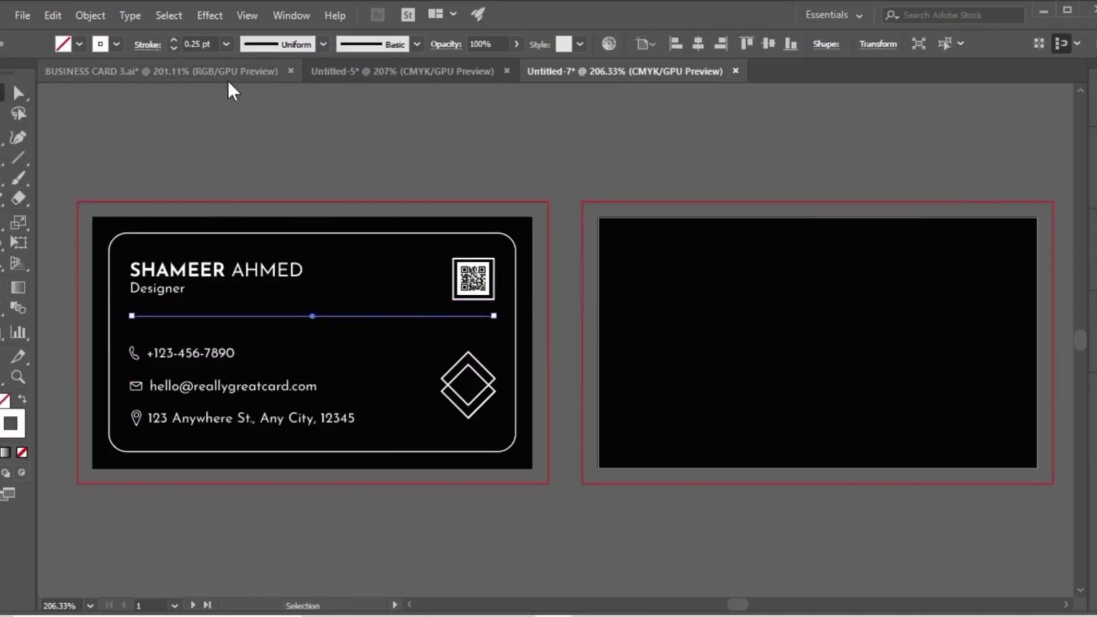
pyautogui.click(268, 174)
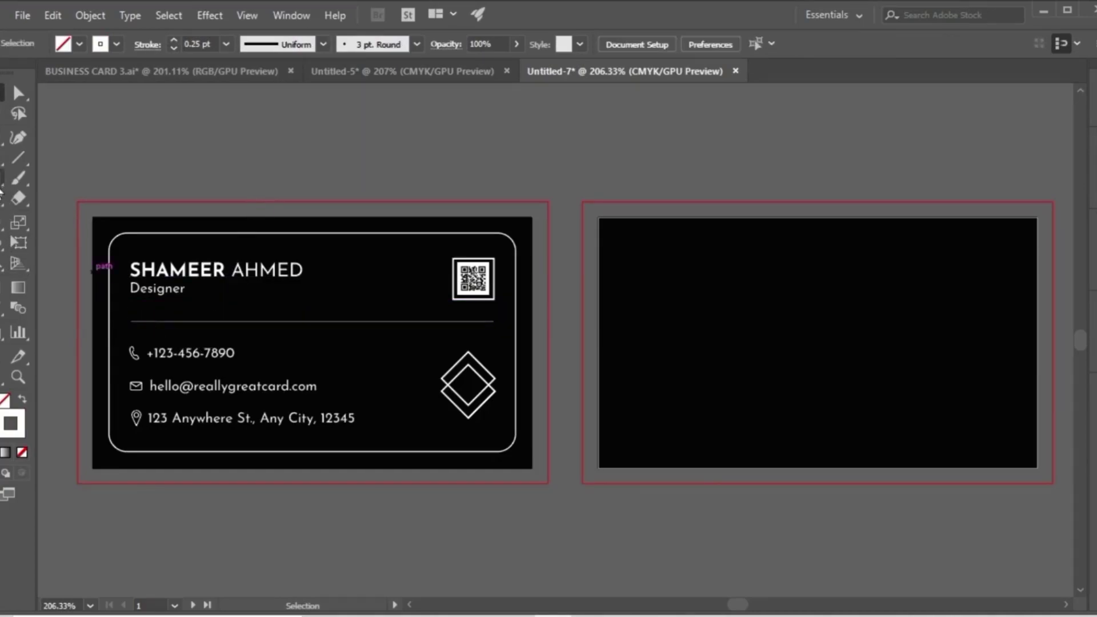
# Draw a thin white-filled bar about a third of the divider's length, without stroke, and place it just above the divider.
pyautogui.press('m')
pyautogui.moveTo(146, 177); pyautogui.dragTo(275, 177)
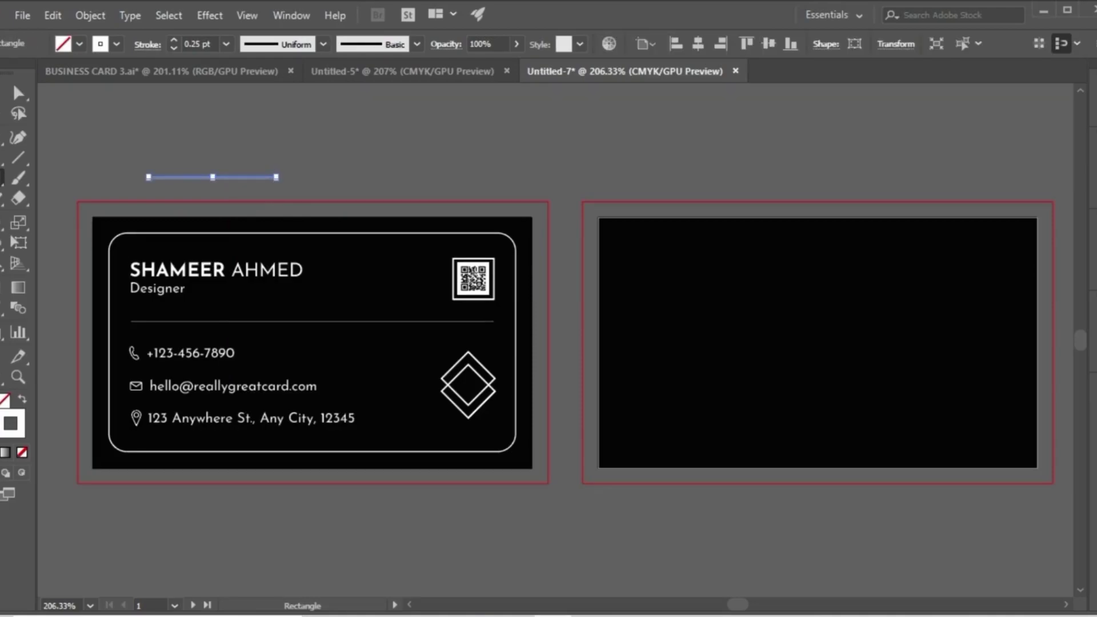
pyautogui.press('v')
pyautogui.click(24, 399)
pyautogui.click(88, 162)
pyautogui.moveTo(211, 177); pyautogui.dragTo(196, 313)
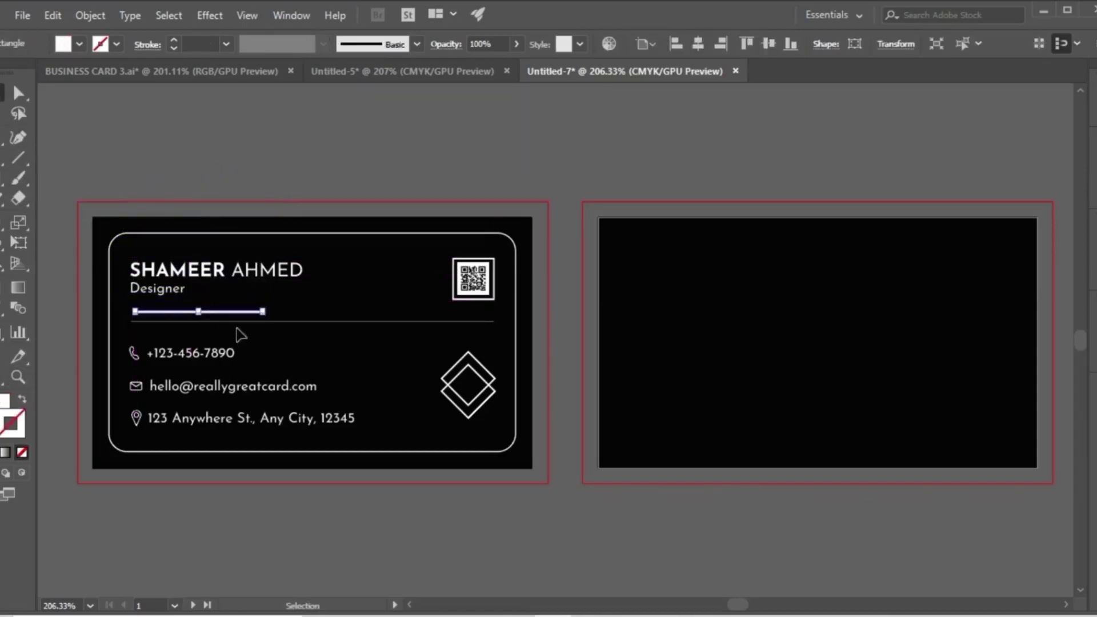
# Align the white bar with the divider line by their vertical centres and left edges.
pyautogui.keyDown('shift'); pyautogui.click(286, 322); pyautogui.keyUp('shift')
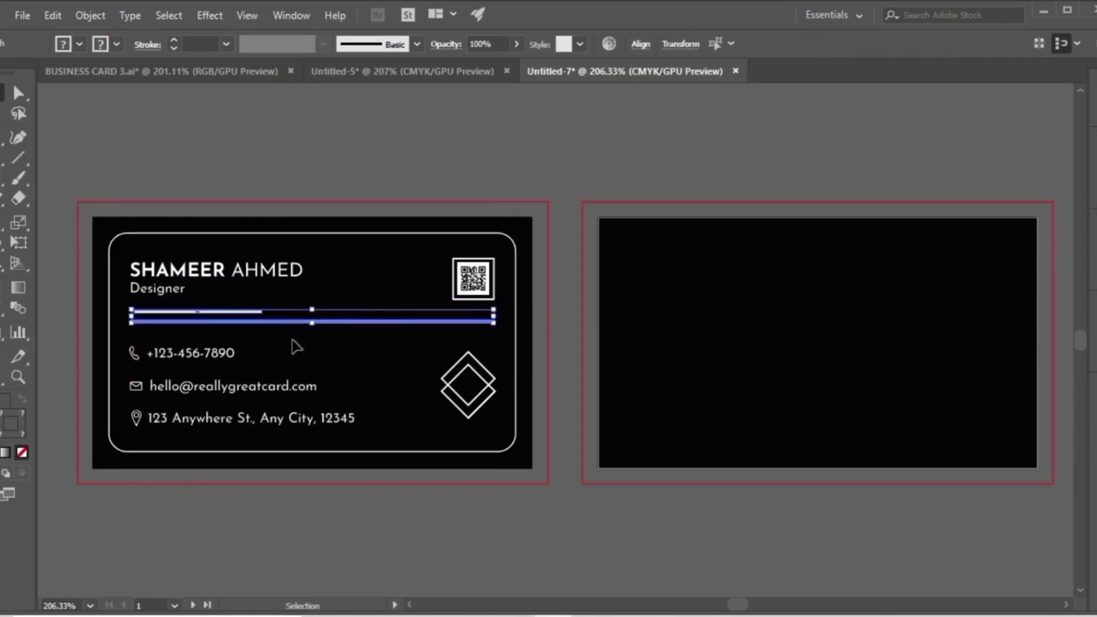
pyautogui.click(637, 48)
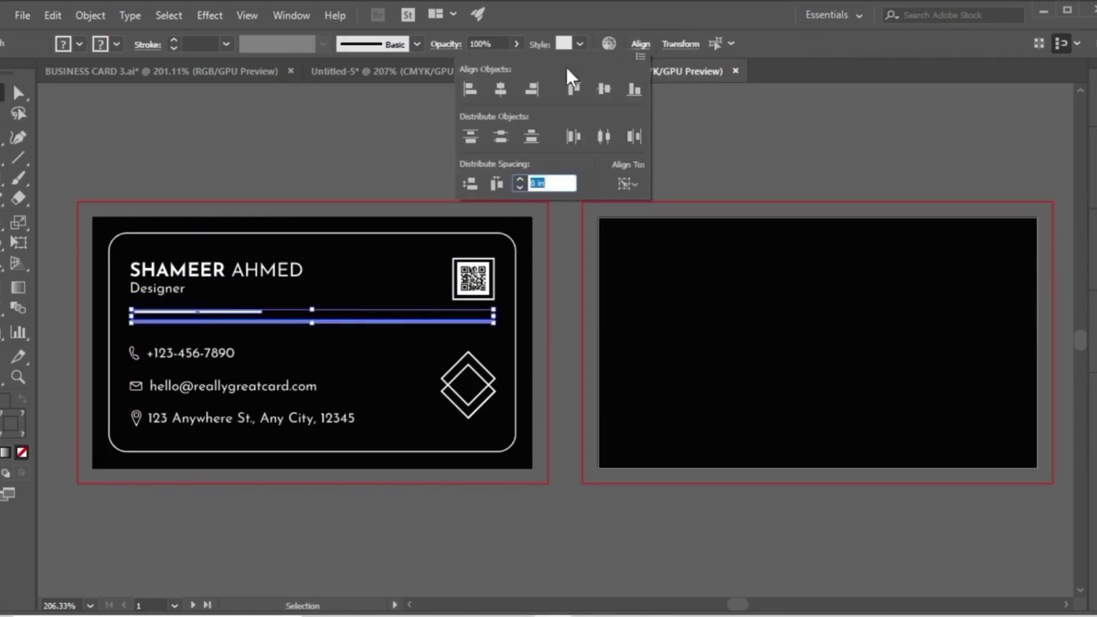
pyautogui.click(600, 91)
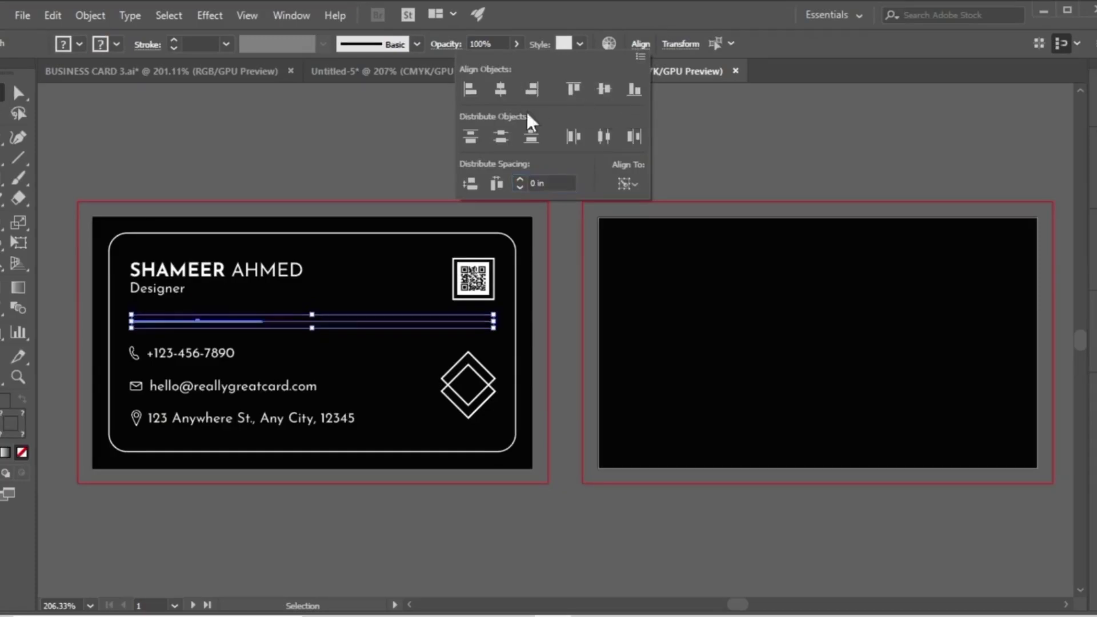
pyautogui.click(342, 147)
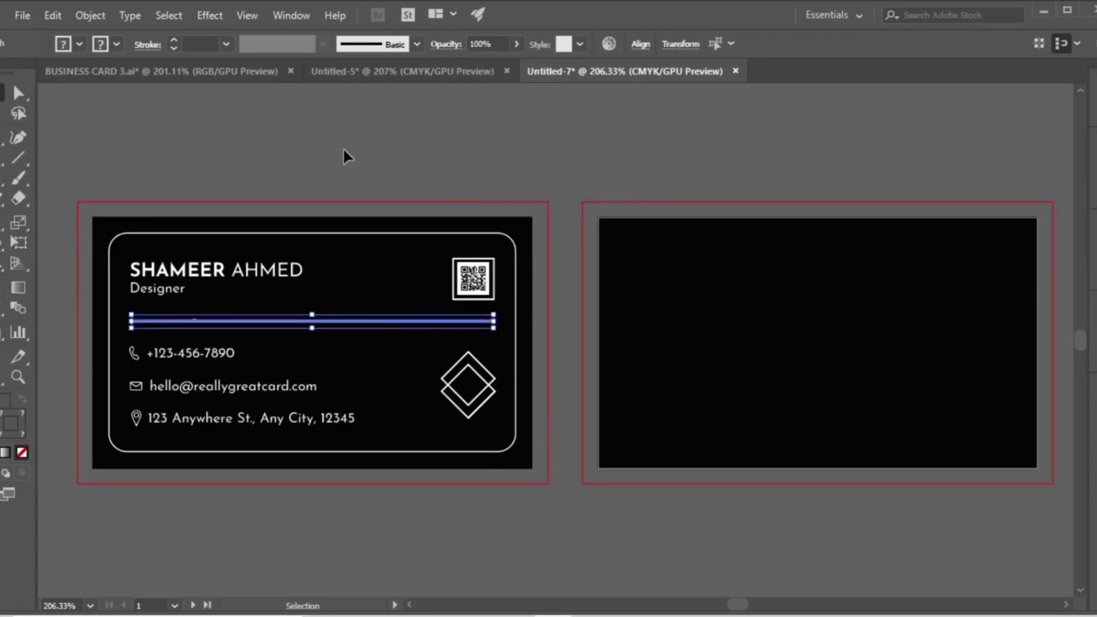
pyautogui.click(332, 321)
pyautogui.keyDown('shift'); pyautogui.click(238, 323); pyautogui.keyUp('shift')
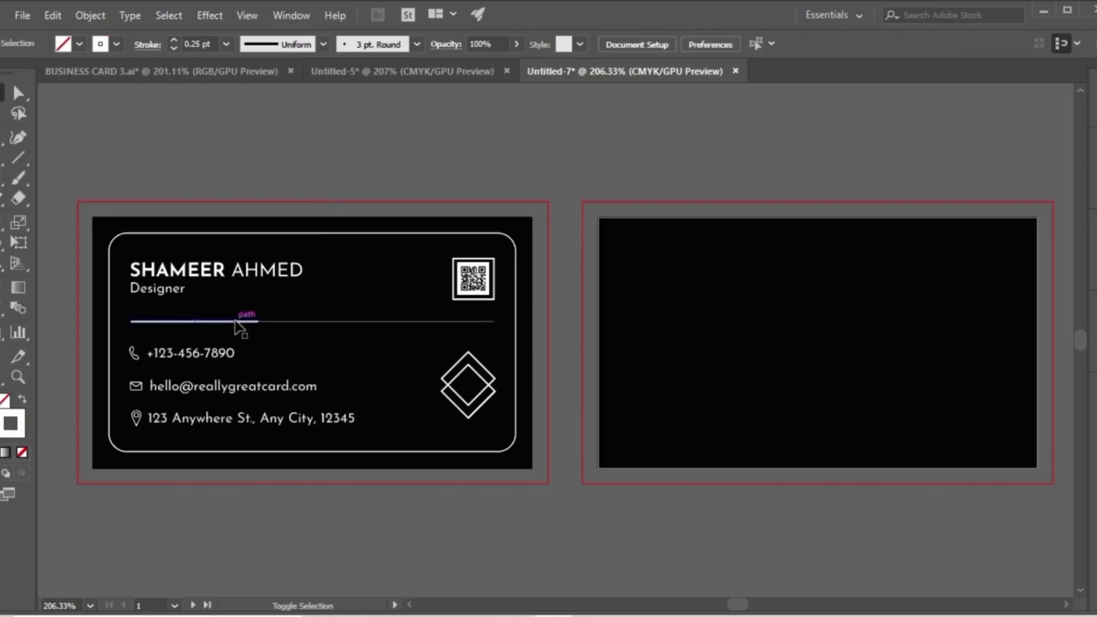
pyautogui.click(283, 320)
pyautogui.rightClick(282, 320)
pyautogui.click(331, 385)
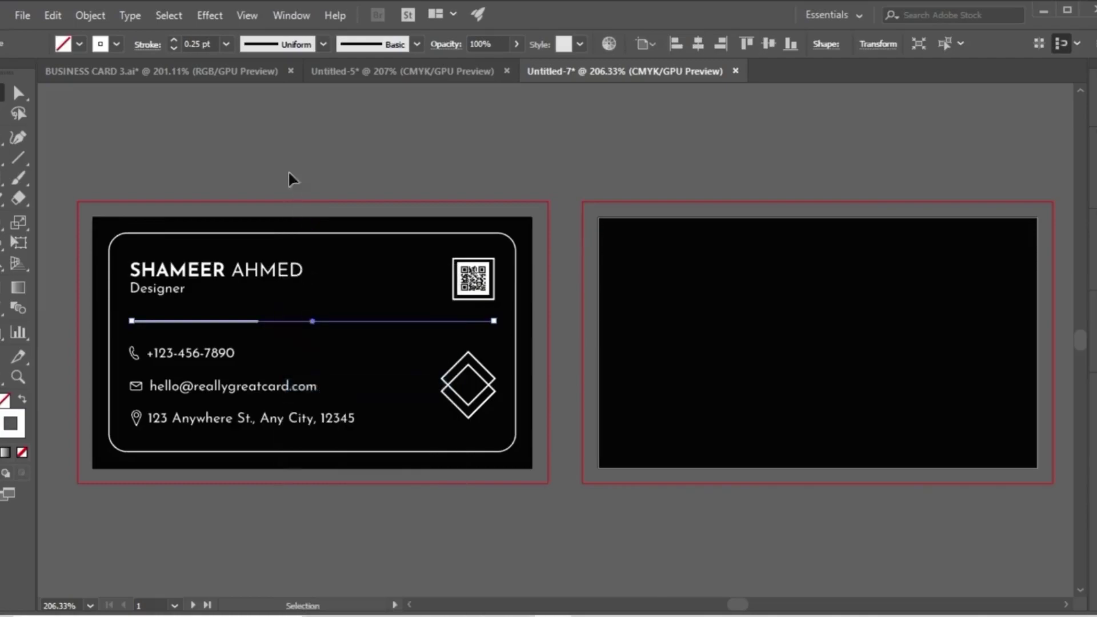
pyautogui.click(296, 152)
# Draw a horizontal 0.25 pt white line from the end of the job title to below the end of the name.
pyautogui.click(20, 153)
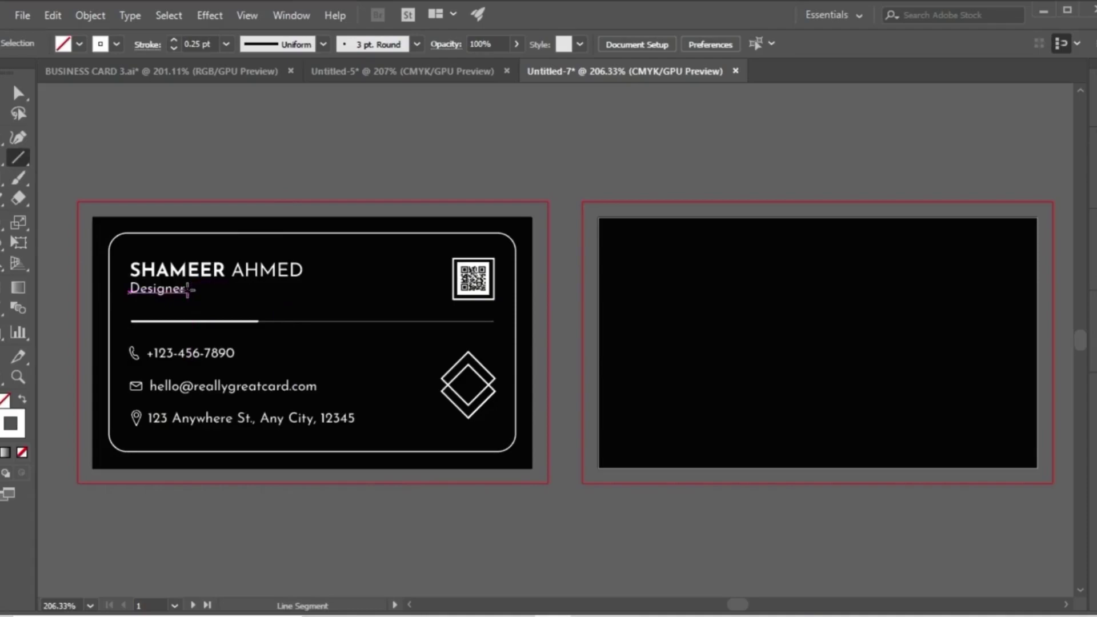
pyautogui.moveTo(188, 290); pyautogui.dragTo(300, 298)
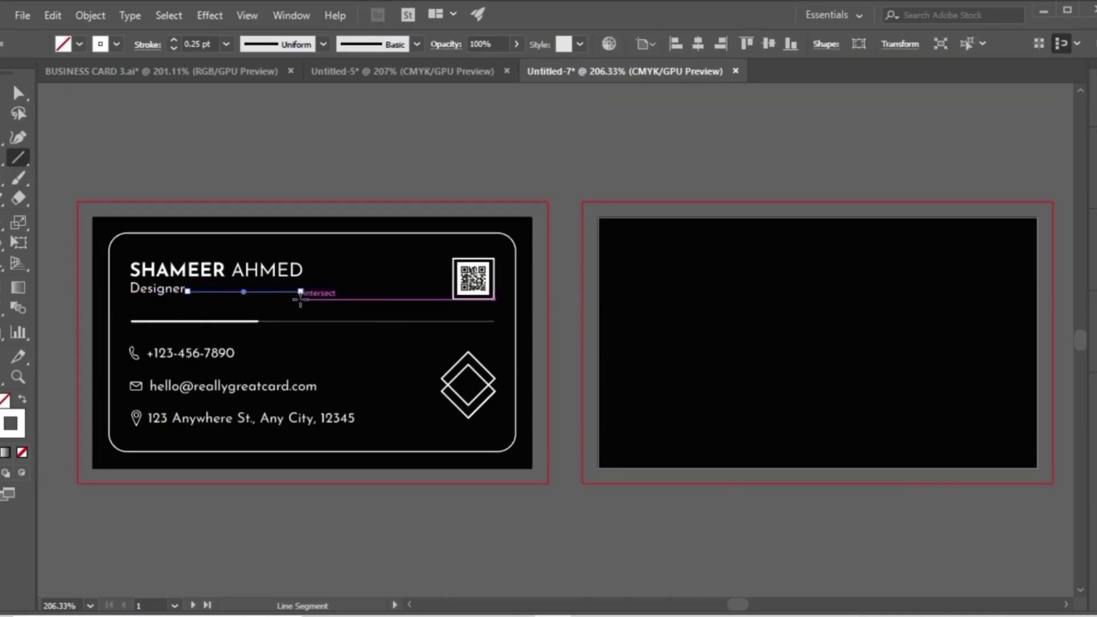
pyautogui.click(1, 98)
pyautogui.click(175, 184)
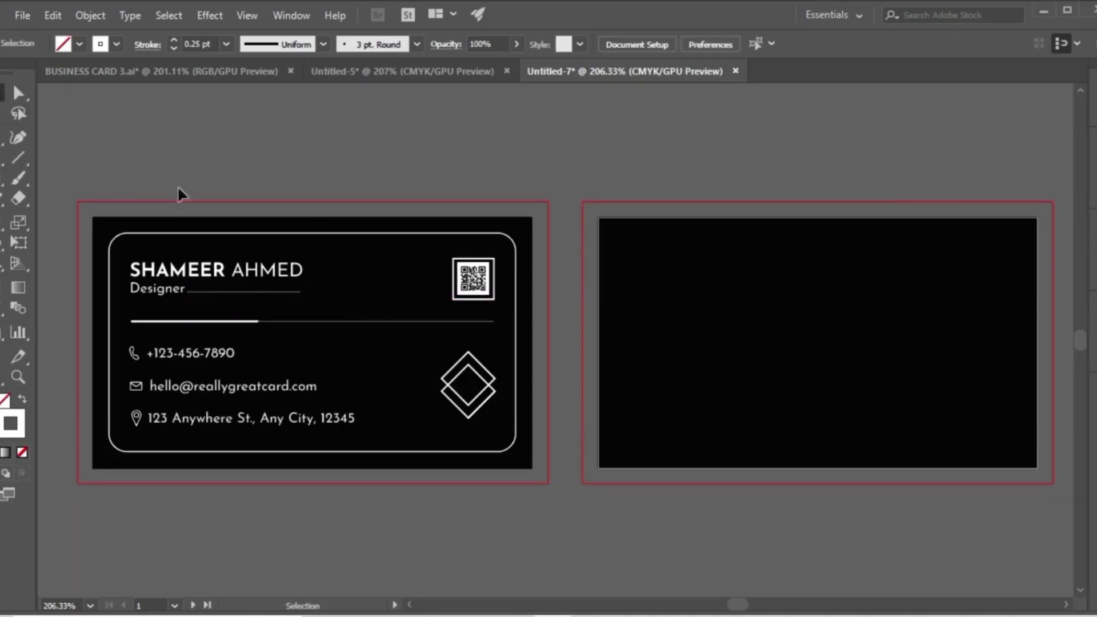
# Ungroup the card contents on the first artboard so the job title can be selected separately.
pyautogui.click(213, 292)
pyautogui.click(152, 301)
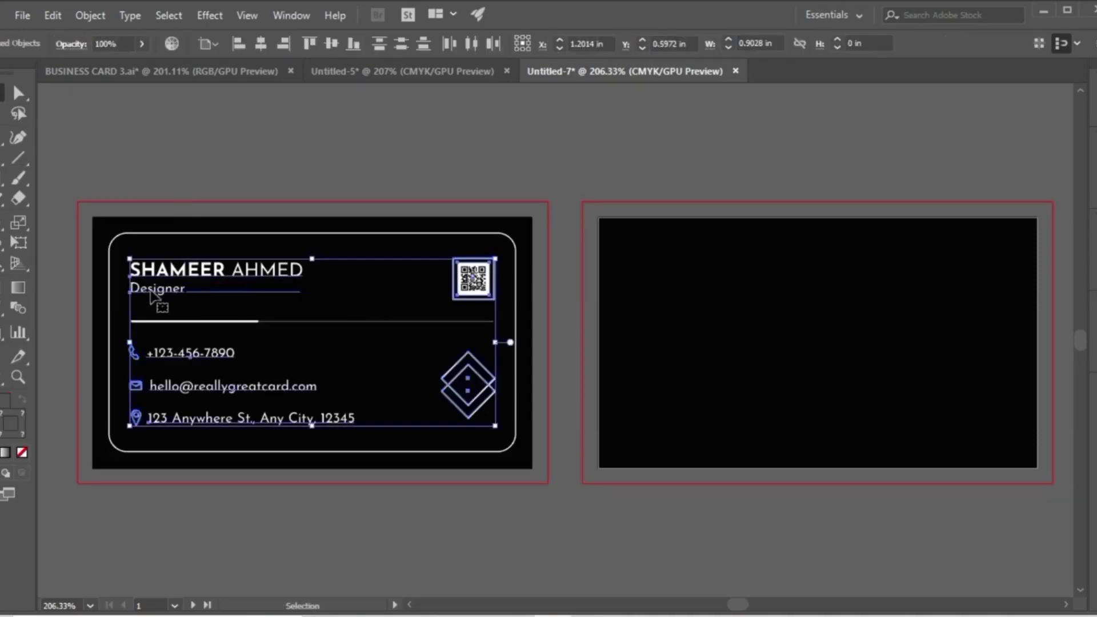
pyautogui.click(70, 269)
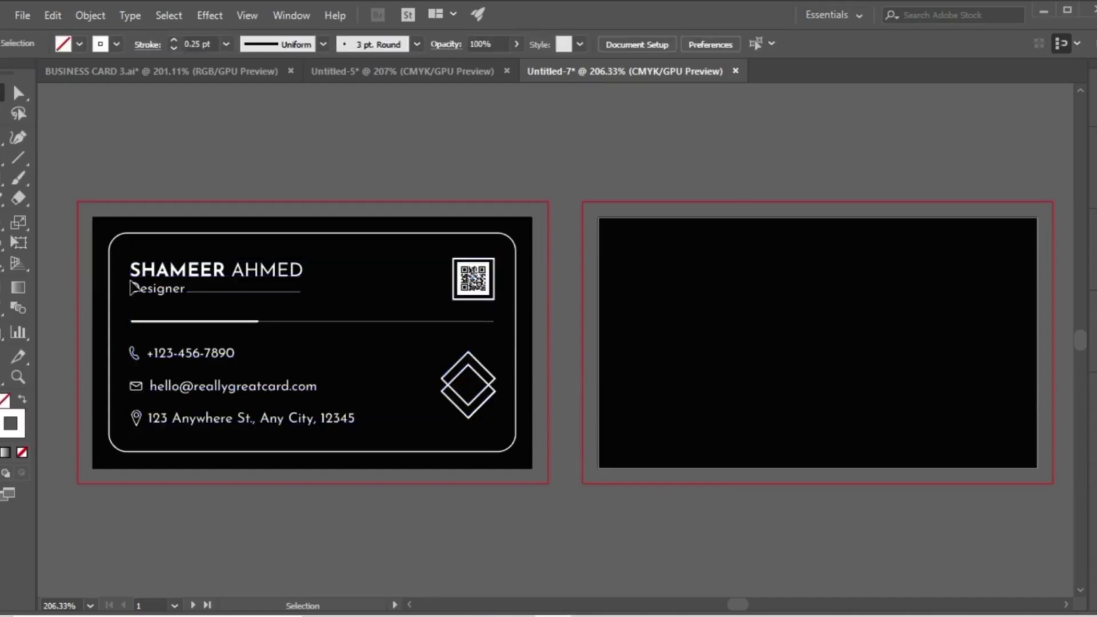
pyautogui.click(171, 277)
pyautogui.rightClick(171, 277)
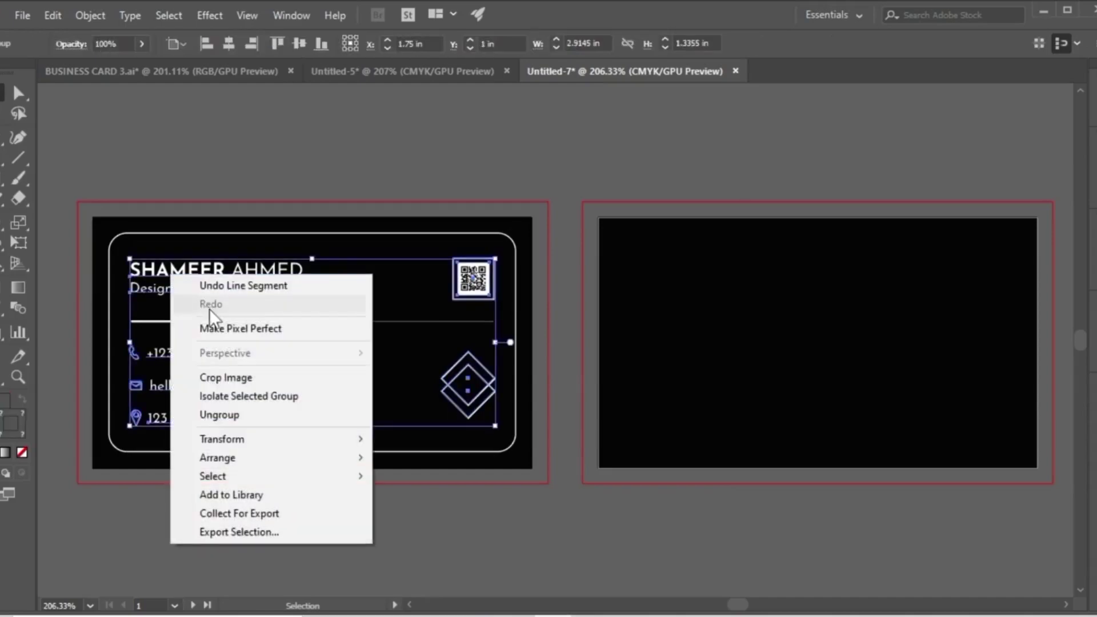
pyautogui.click(222, 414)
pyautogui.click(80, 306)
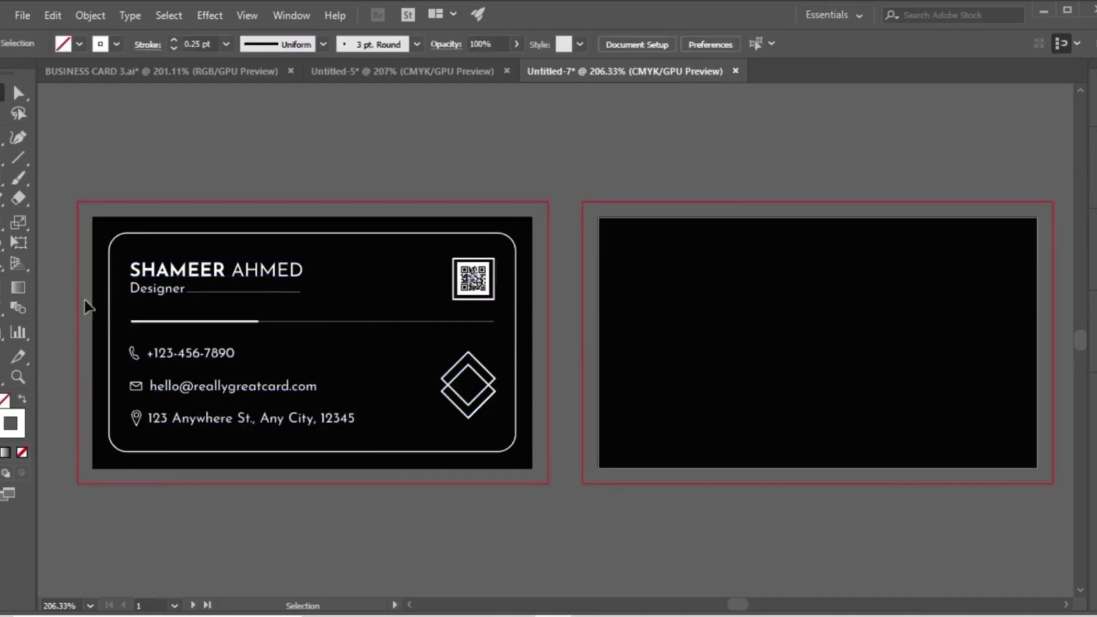
# Align the short line and the job title Designer by their vertical centres.
pyautogui.click(200, 292)
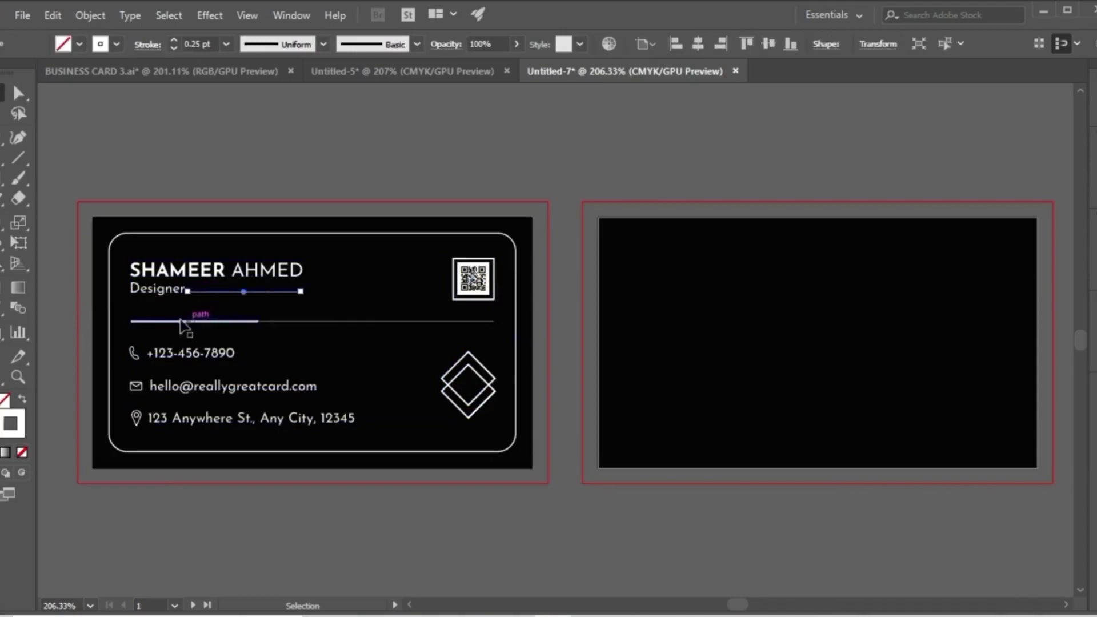
pyautogui.keyDown('shift'); pyautogui.click(161, 290); pyautogui.keyUp('shift')
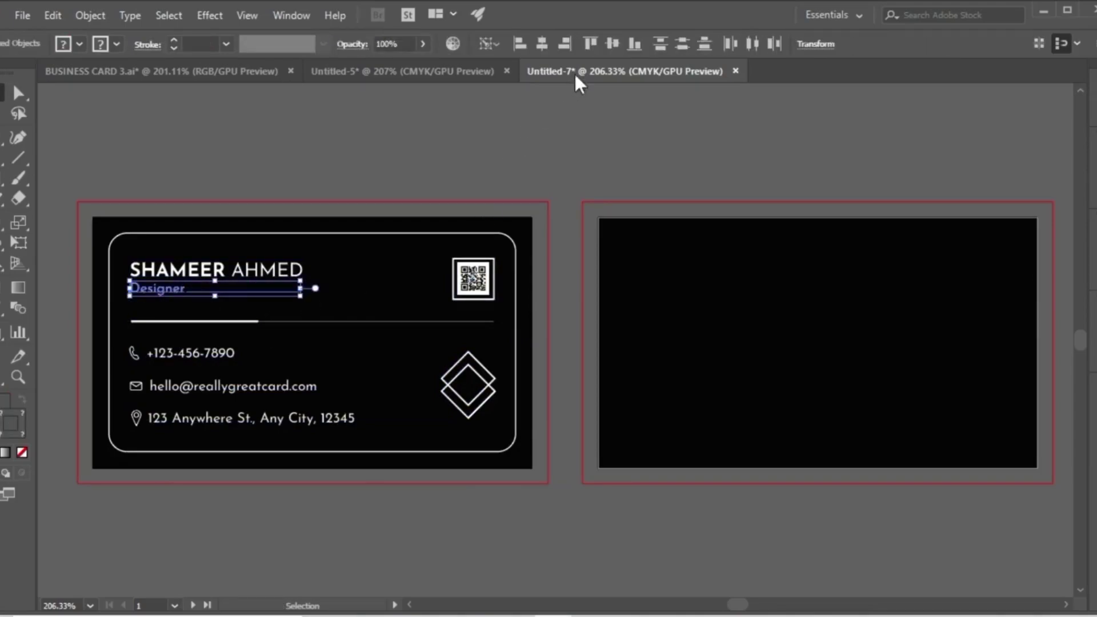
pyautogui.click(605, 49)
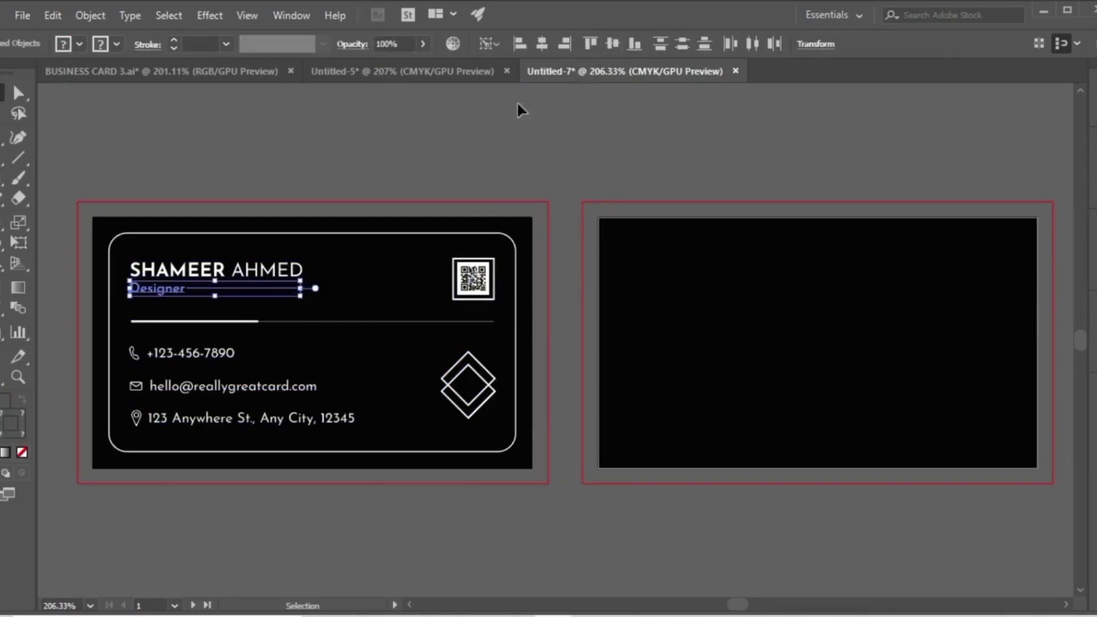
pyautogui.click(397, 149)
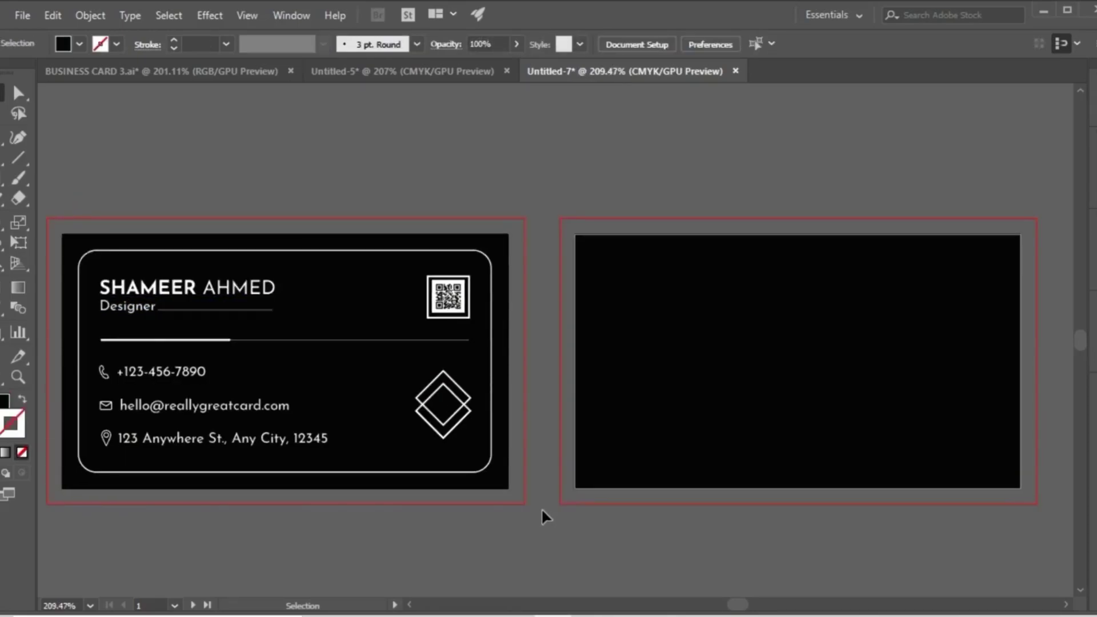
# Lock the name, job title, lines, contact details, QR code and diamond logo on the first artboard.
pyautogui.moveTo(490, 489); pyautogui.dragTo(110, 267)
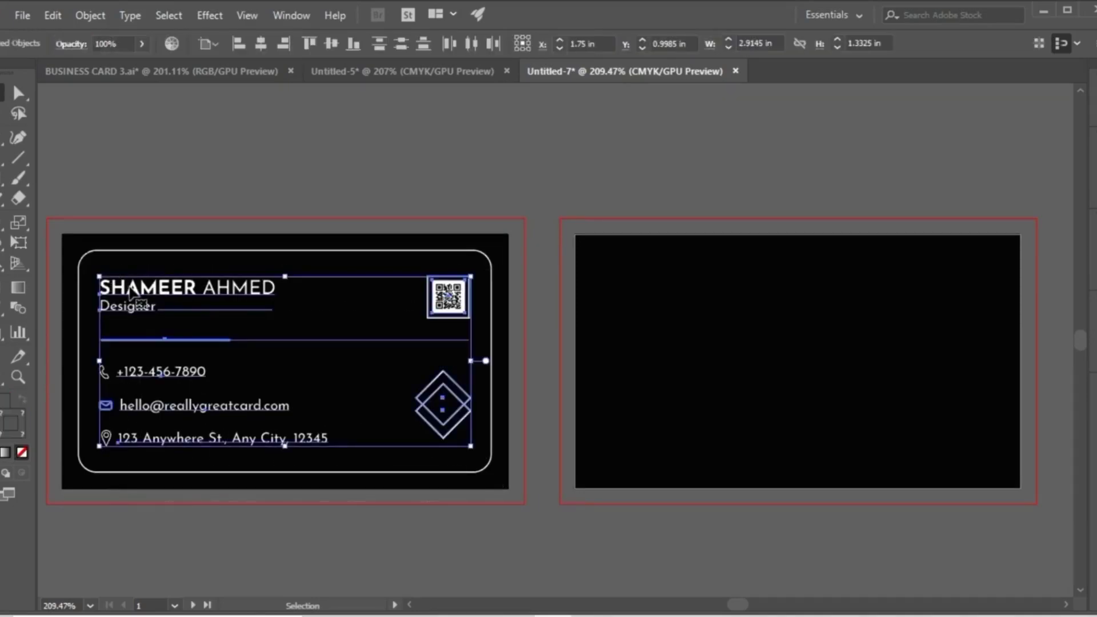
pyautogui.click(95, 11)
pyautogui.moveTo(144, 89)
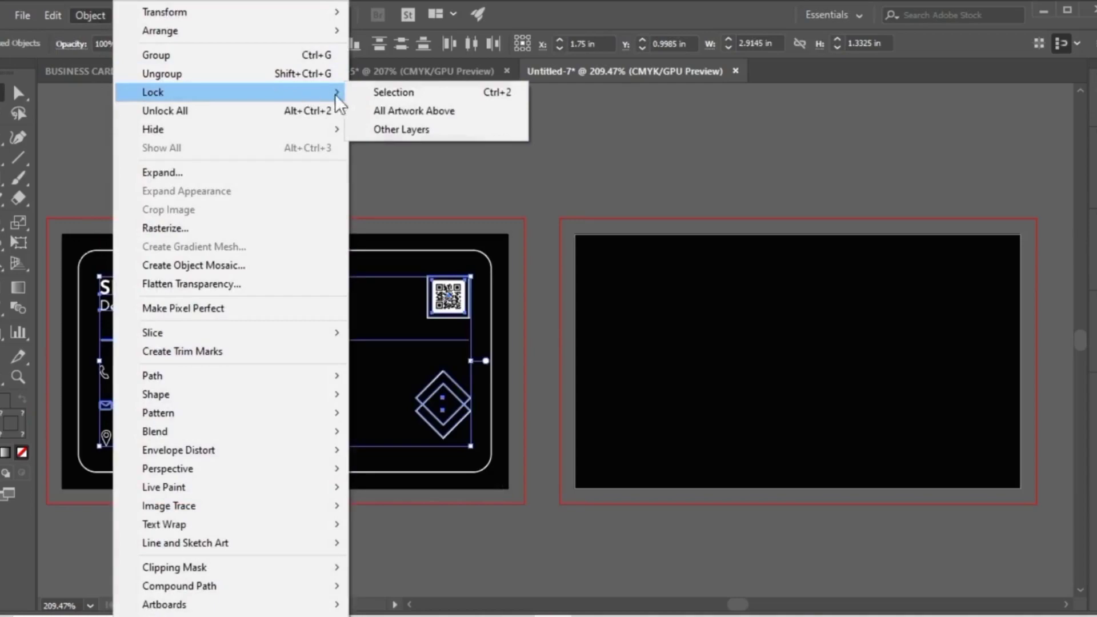
pyautogui.click(391, 96)
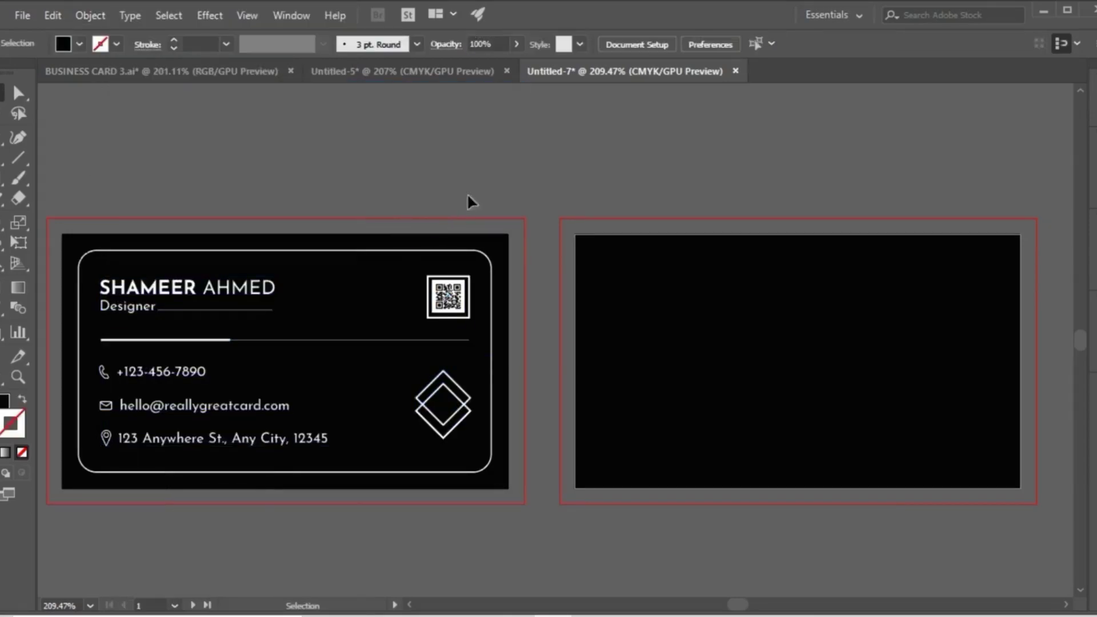
# Create a line segment 0.5 in long at an angle of 0° in the empty area above the artboards.
pyautogui.click(18, 157)
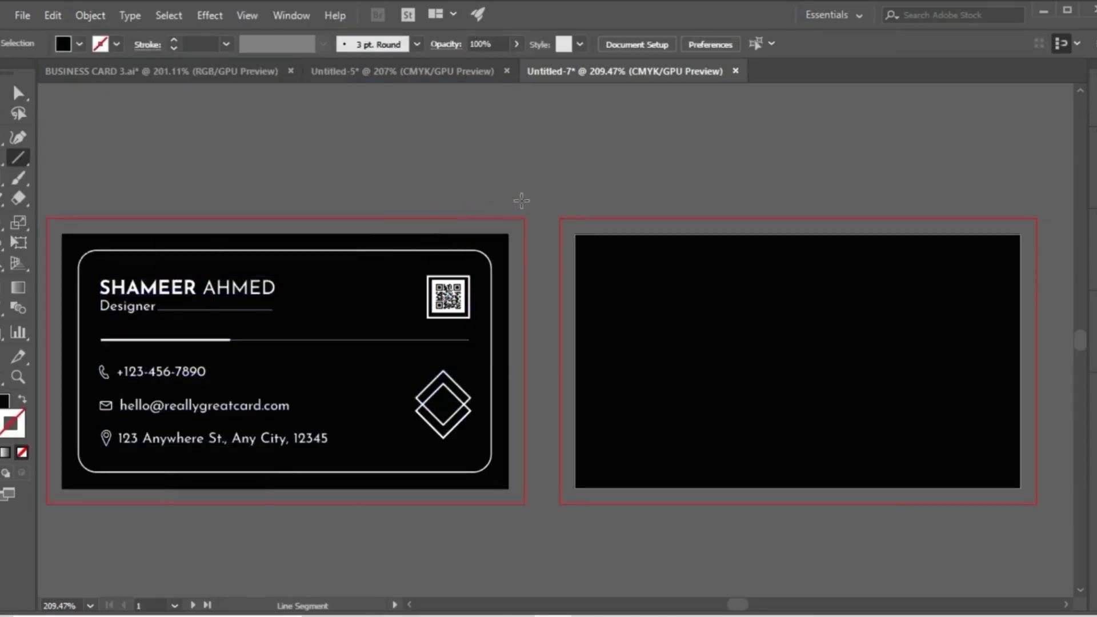
pyautogui.click(539, 181)
pyautogui.click(545, 264)
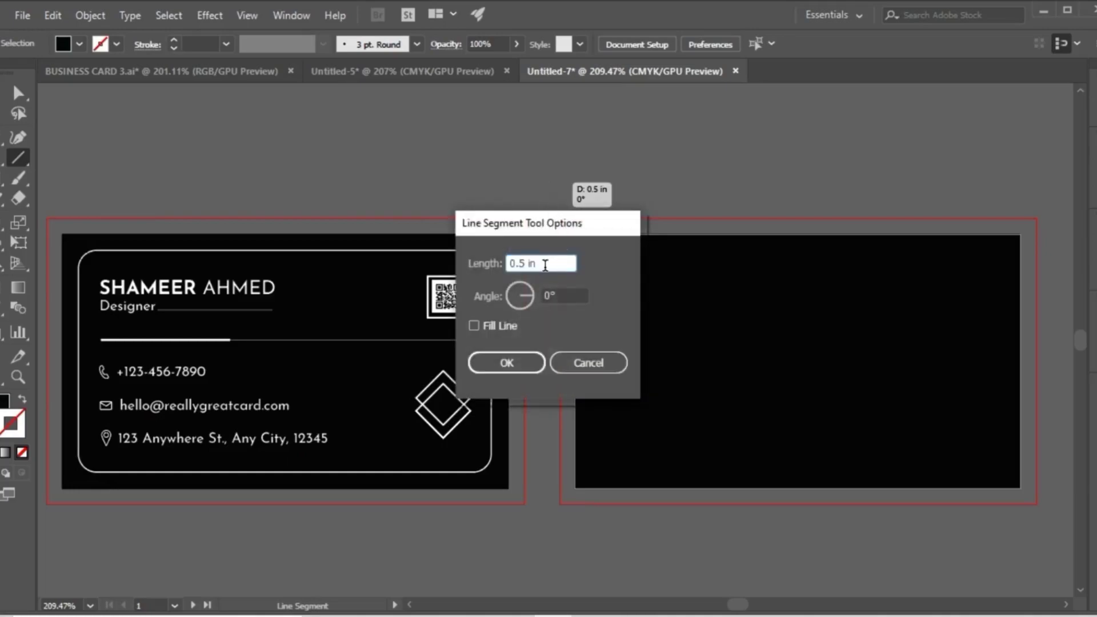
pyautogui.click(506, 363)
pyautogui.press('v')
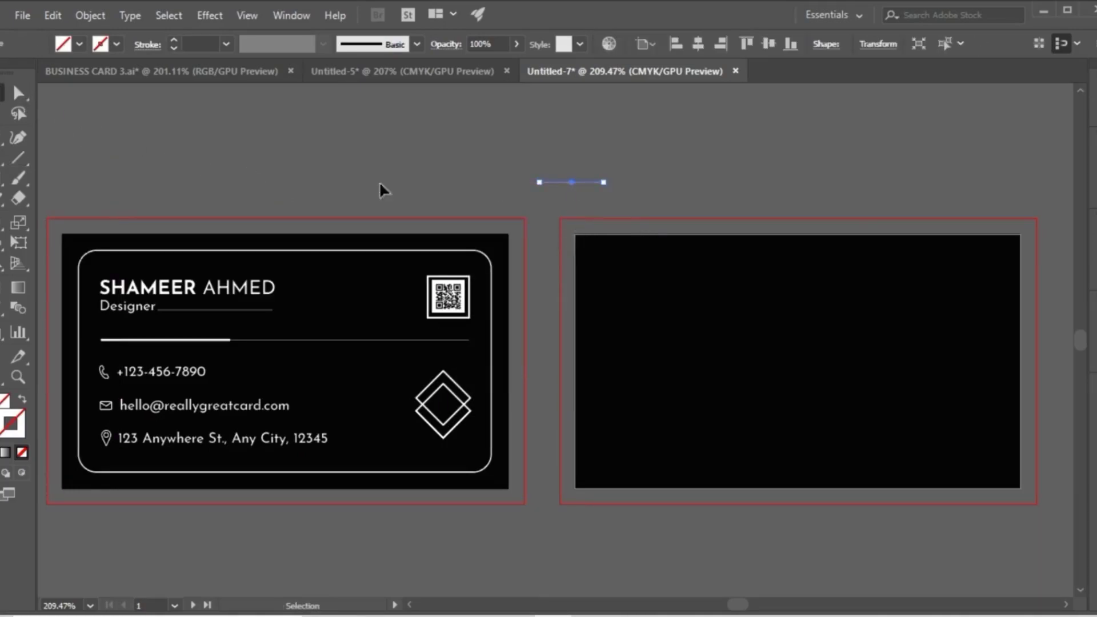
# Rotate the 0.5 in line to vertical and give it a 1 pt stroke.
pyautogui.moveTo(612, 190); pyautogui.dragTo(571, 139)
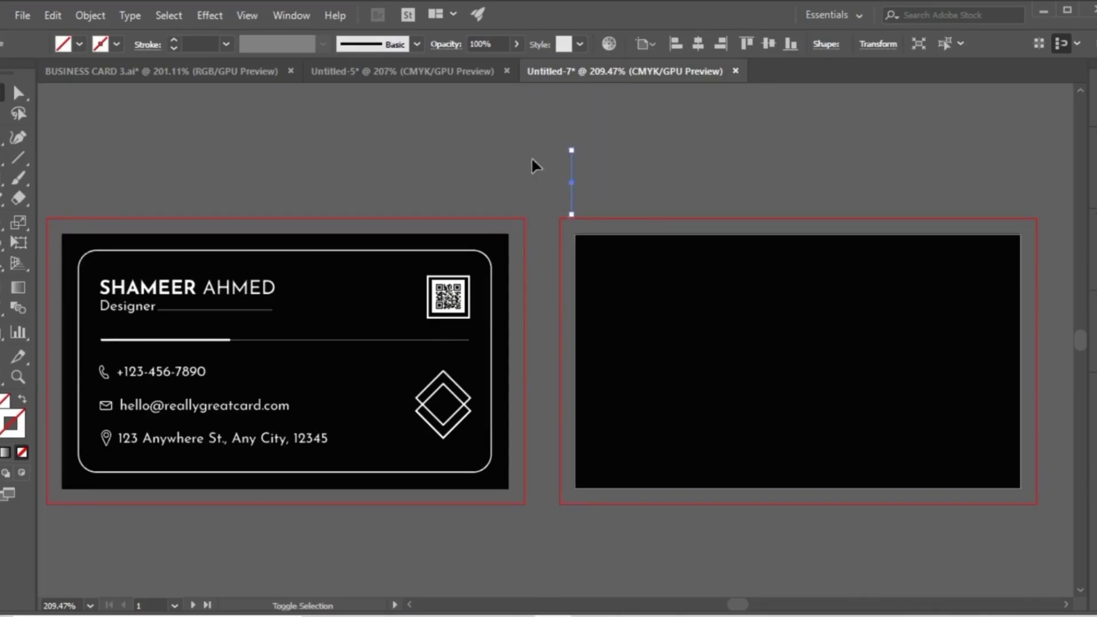
pyautogui.click(173, 40)
pyautogui.click(173, 40)
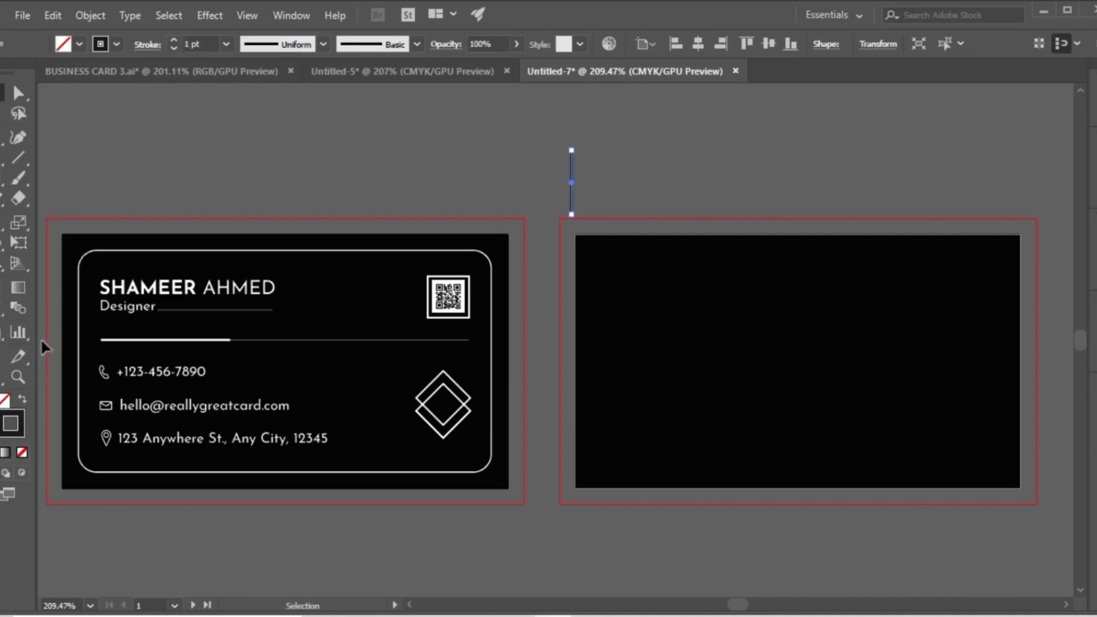
# Set the vertical line's stroke colour to the swatch R=26 G=26 B=26.
pyautogui.click(553, 201)
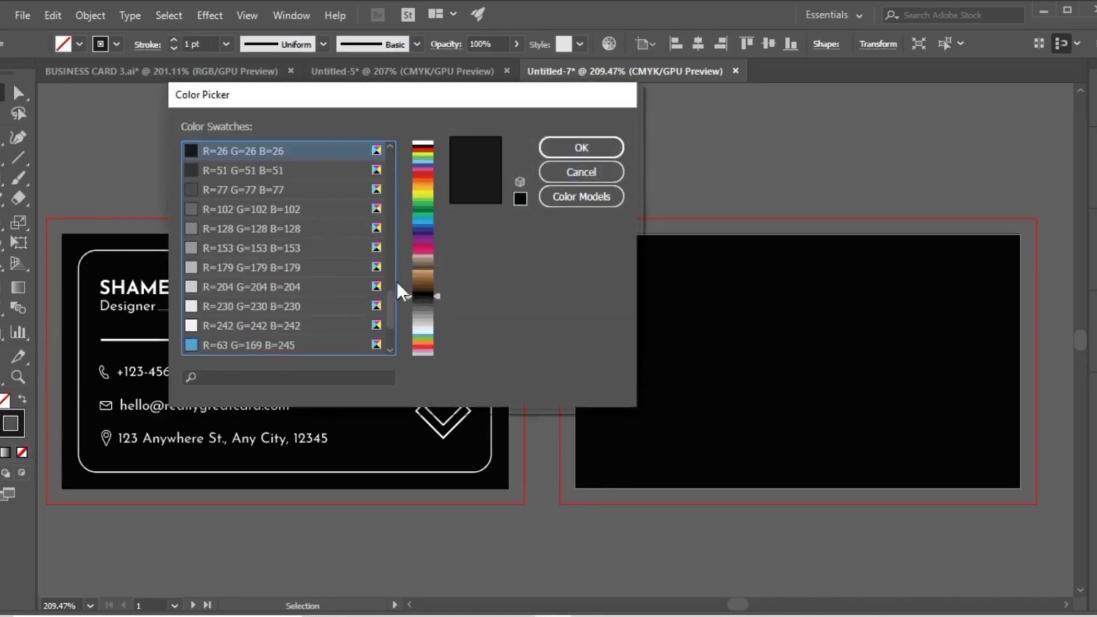
pyautogui.click(390, 147)
pyautogui.click(389, 146)
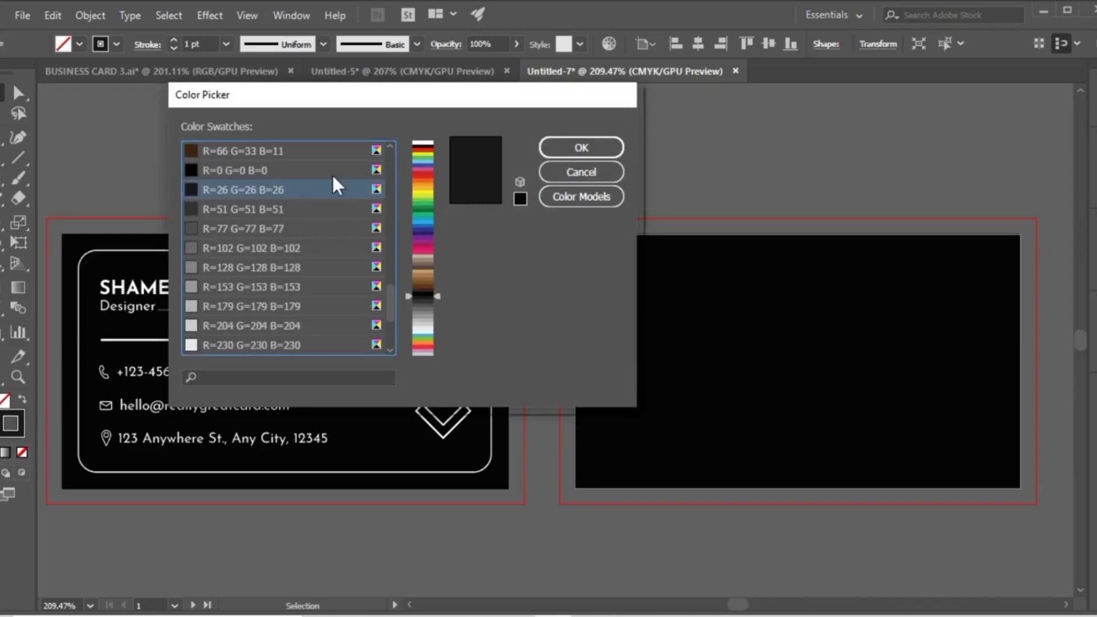
pyautogui.click(581, 148)
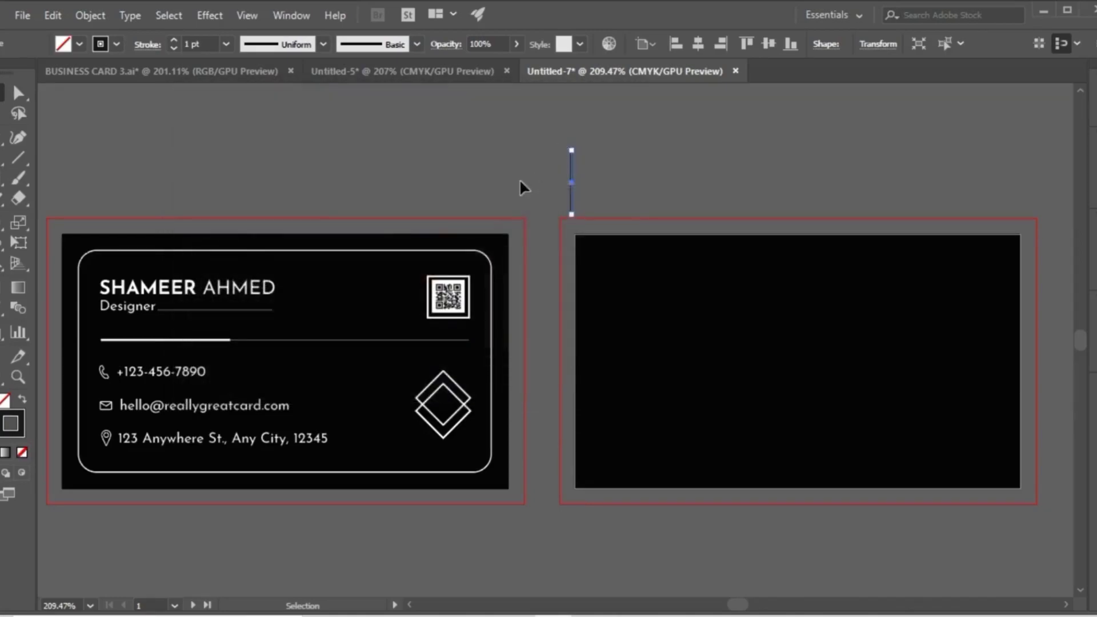
pyautogui.click(524, 177)
# Rotate the short vertical line above the second artboard by 30°.
pyautogui.click(571, 194)
pyautogui.rightClick(594, 196)
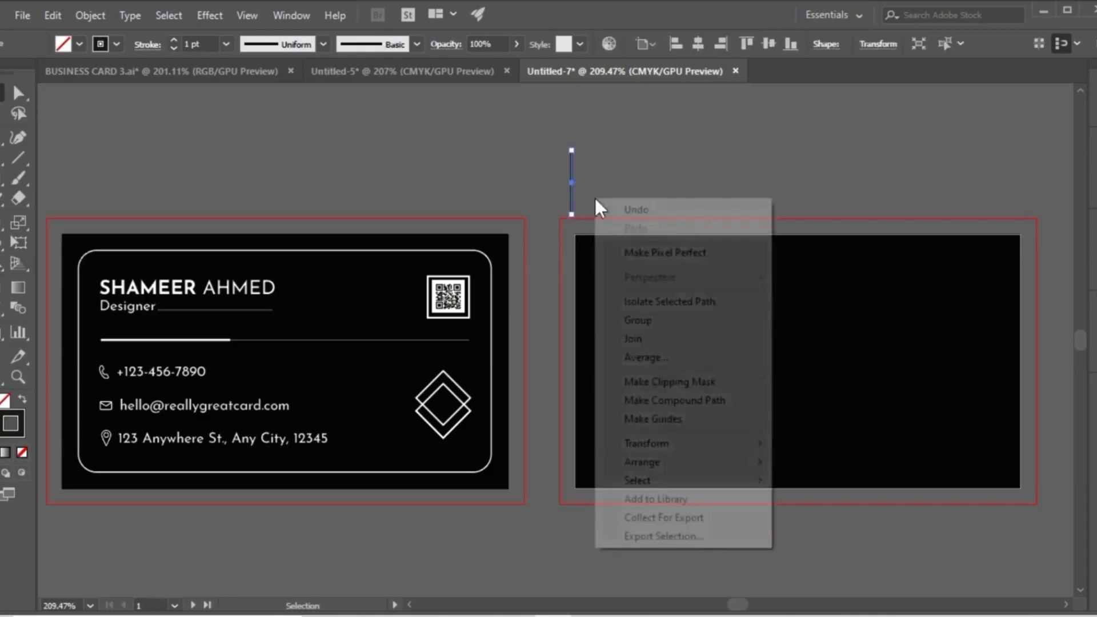
pyautogui.moveTo(646, 442)
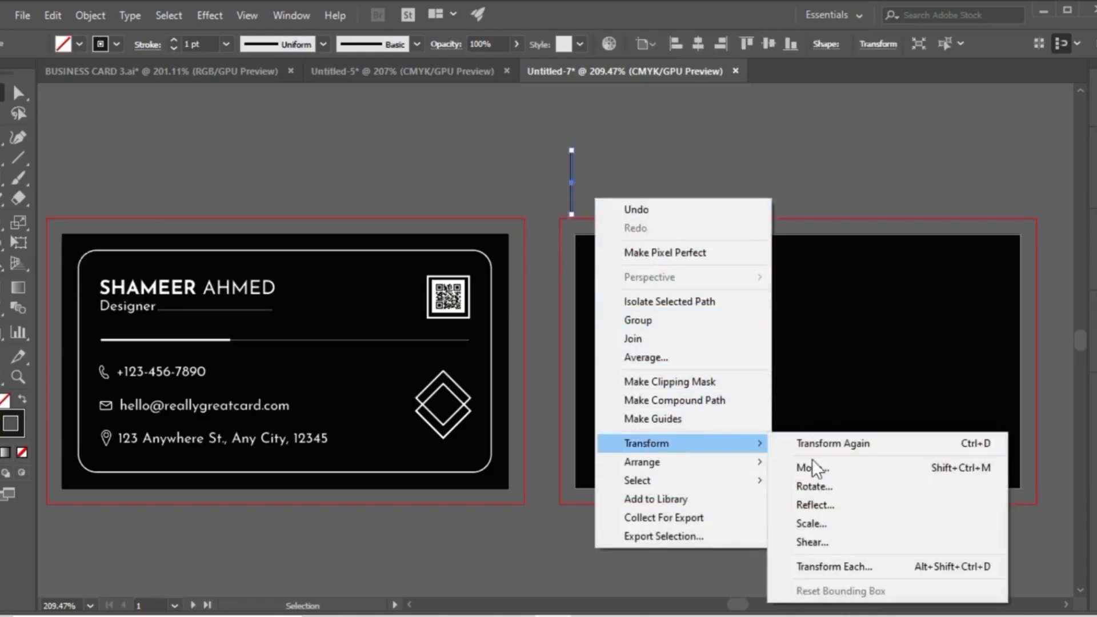
pyautogui.click(813, 485)
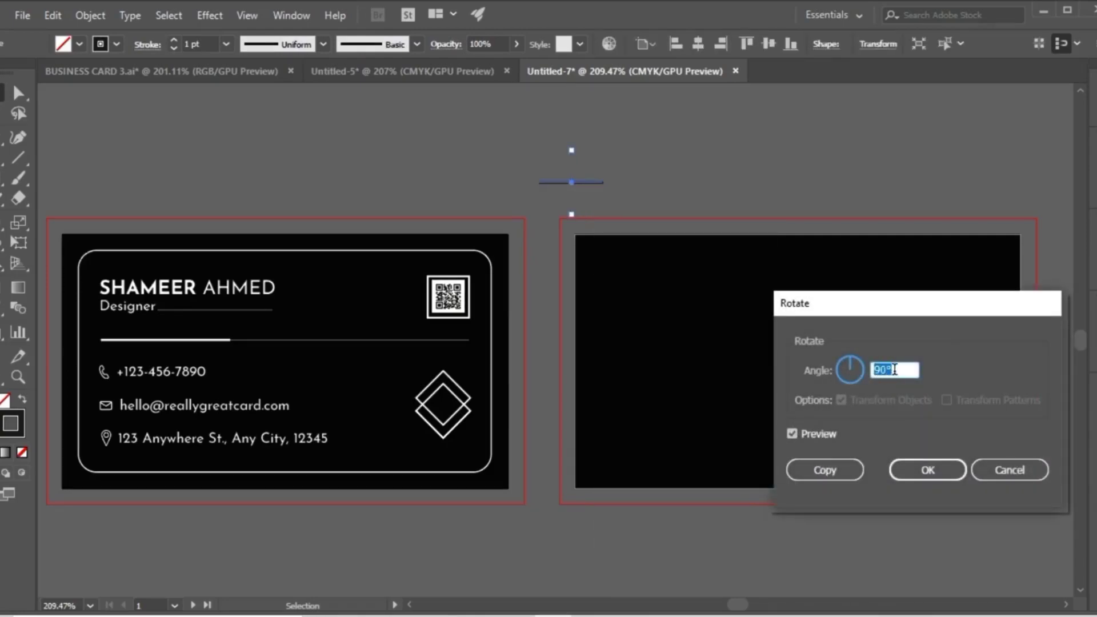
pyautogui.write('30')
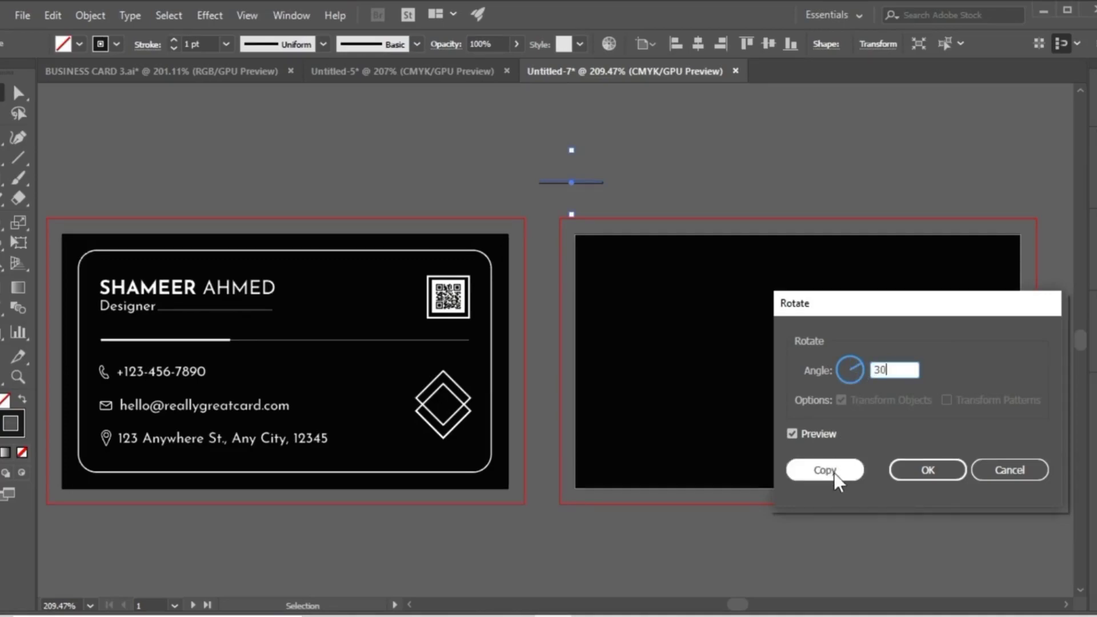
pyautogui.click(905, 470)
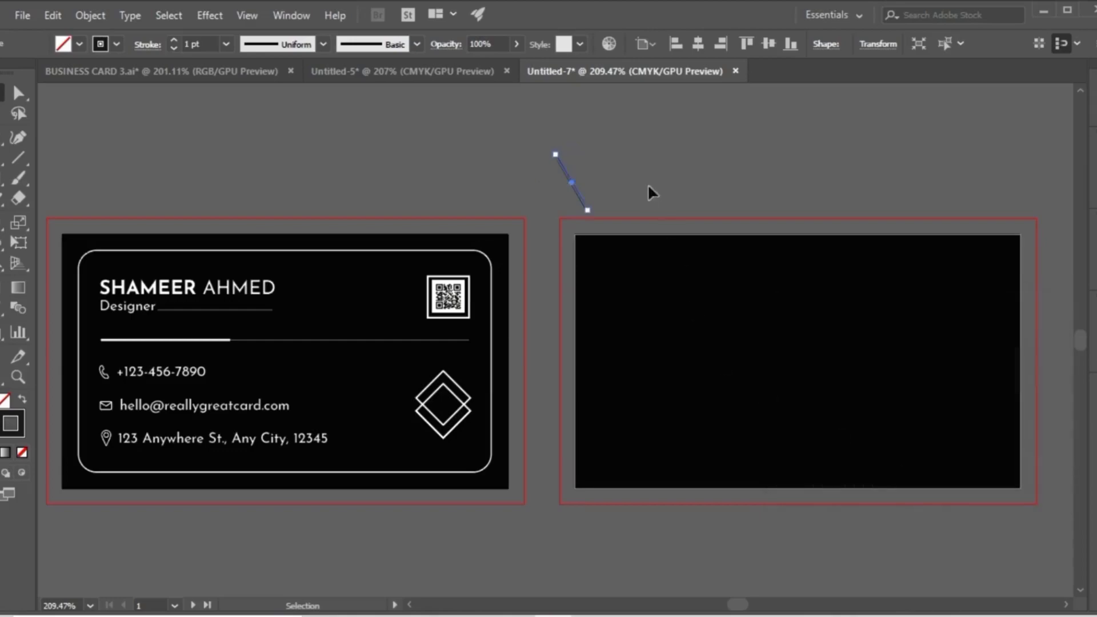
# Reflect a copy of the slanted line across the vertical axis to form an X.
pyautogui.click(606, 187)
pyautogui.click(574, 187)
pyautogui.rightClick(574, 187)
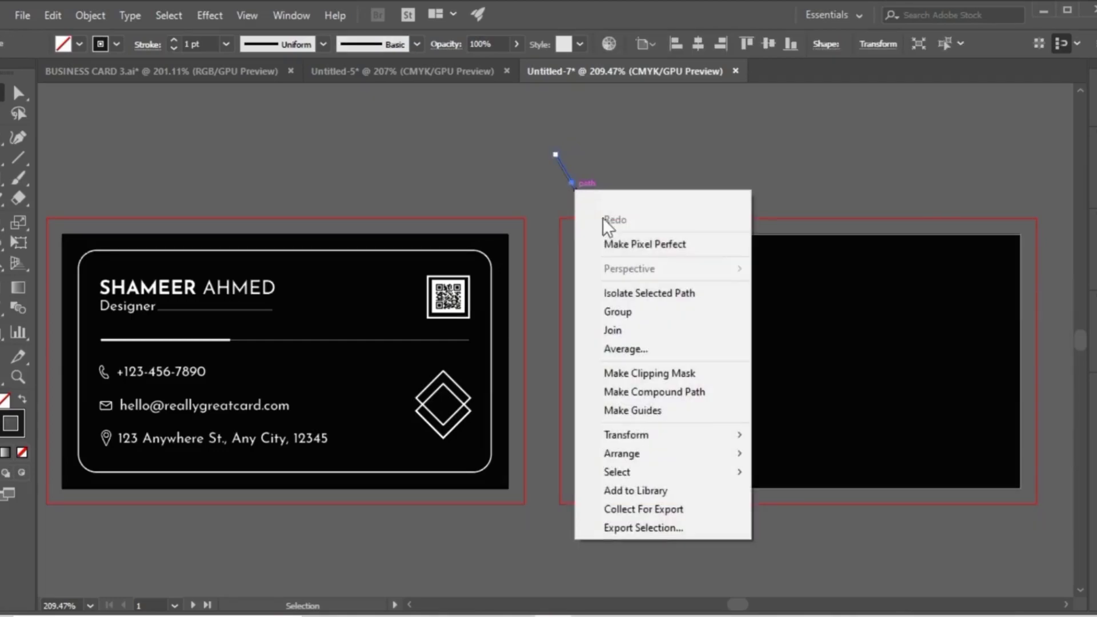
pyautogui.moveTo(676, 434)
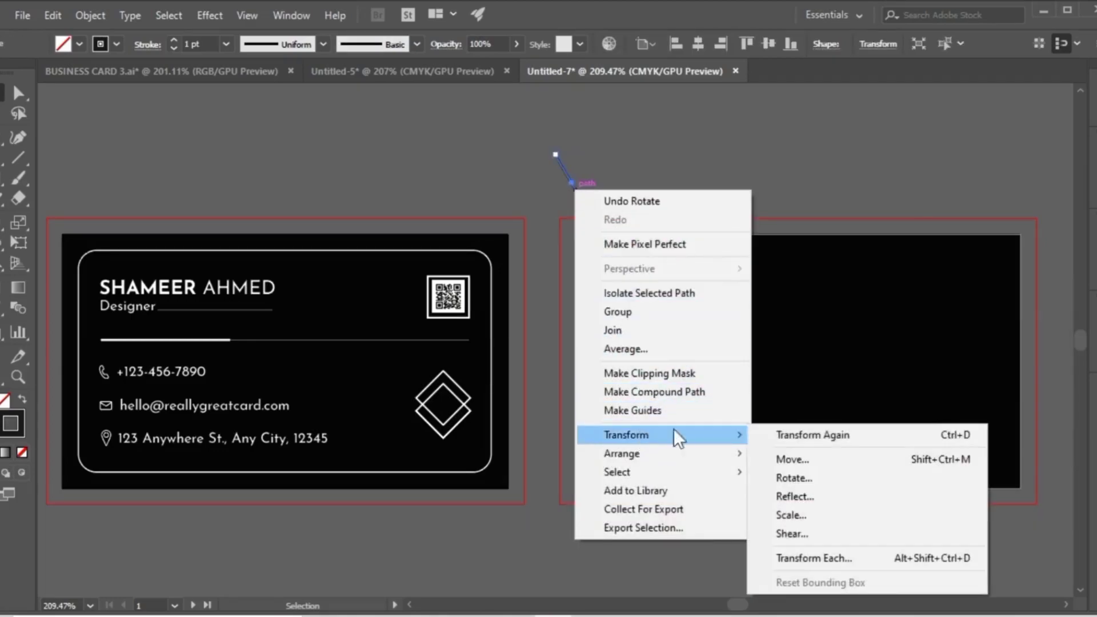
pyautogui.click(790, 494)
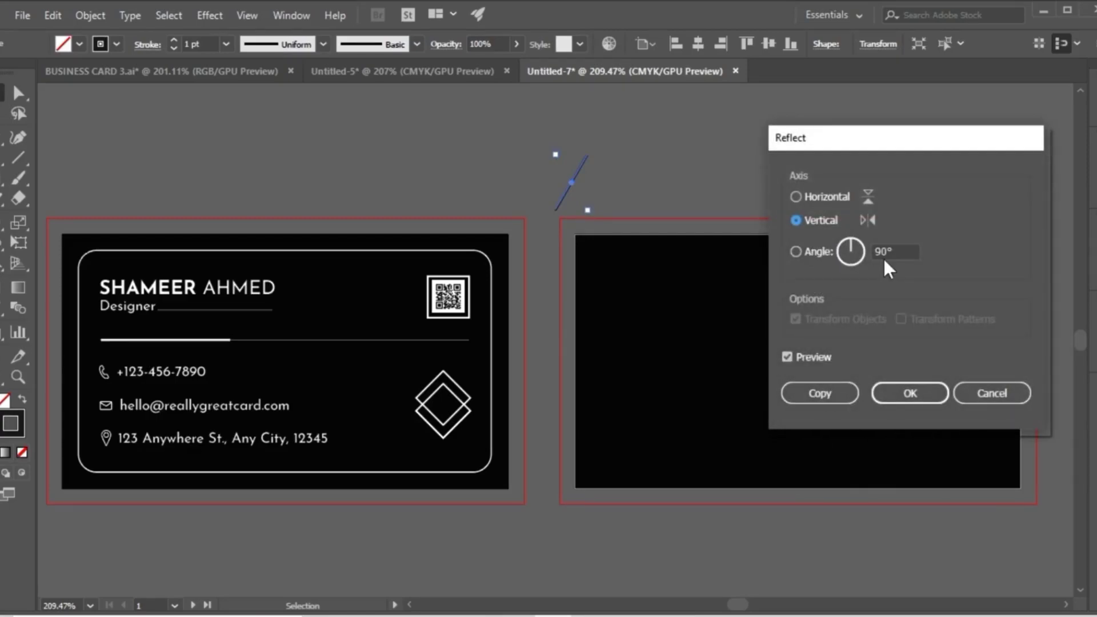
pyautogui.click(818, 392)
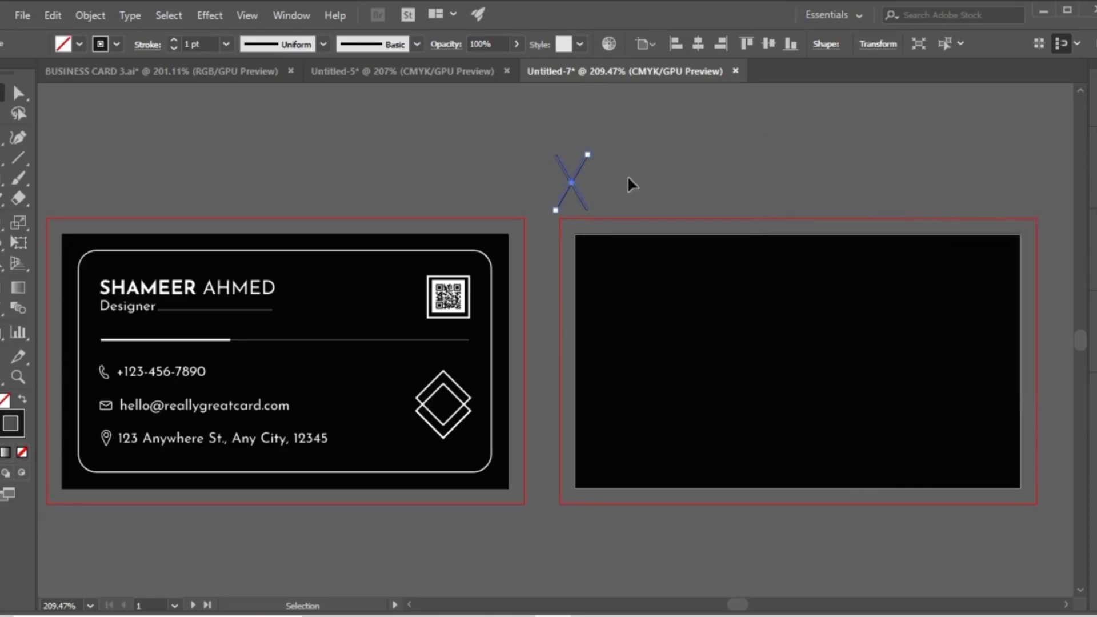
# Group the two crossing lines of the X.
pyautogui.click(627, 177)
pyautogui.moveTo(530, 131); pyautogui.dragTo(595, 209)
pyautogui.rightClick(575, 189)
pyautogui.click(621, 290)
pyautogui.click(632, 187)
# Copy the grouped X and paste the copy in front, directly over the original.
pyautogui.click(572, 181)
pyautogui.click(49, 16)
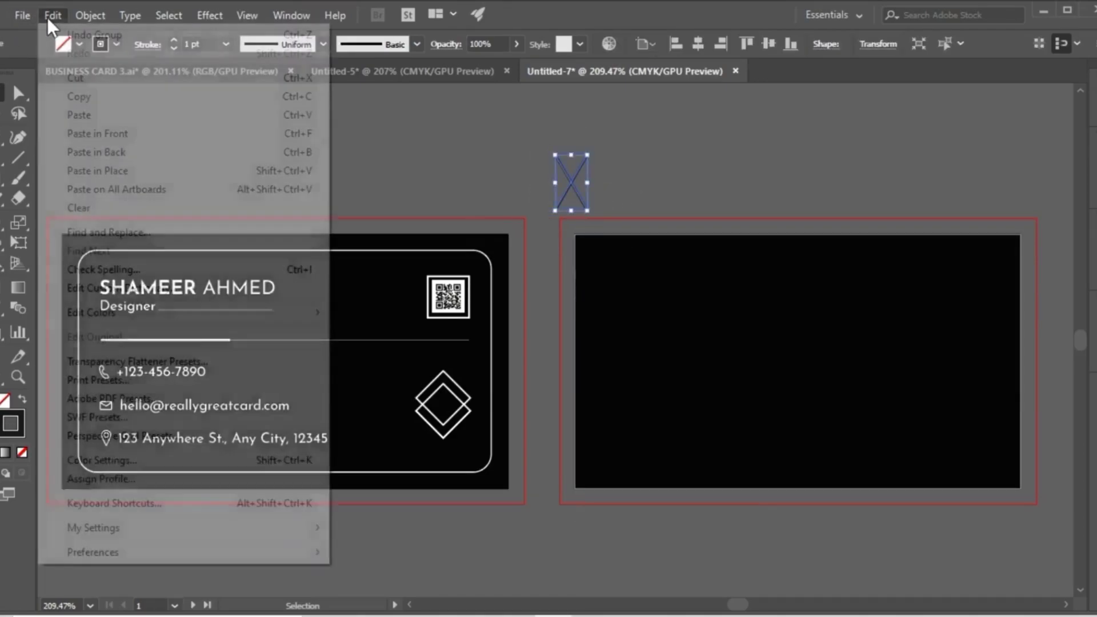
pyautogui.click(78, 94)
pyautogui.click(53, 15)
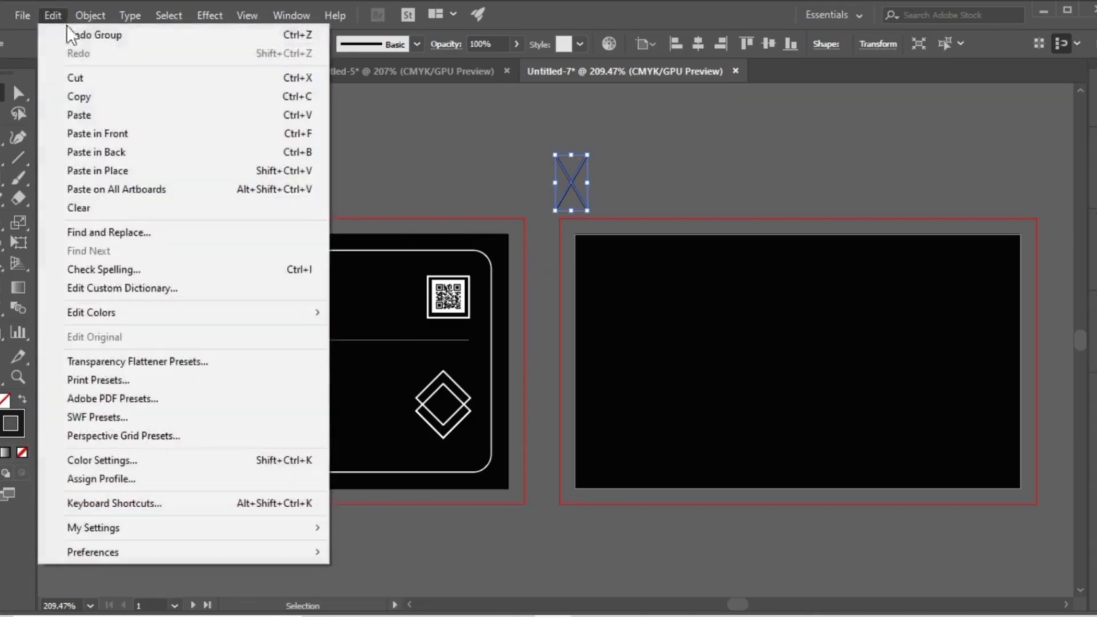
pyautogui.click(125, 132)
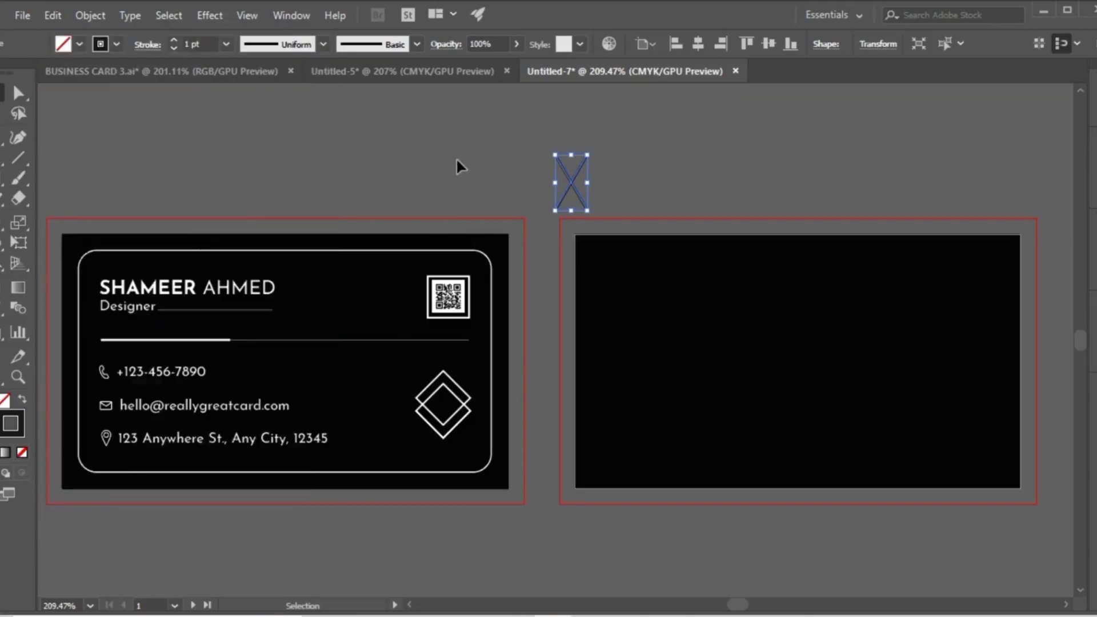
# Move the pasted X just below the original and rotate it 90° so it lies wide.
pyautogui.press('Down')
pyautogui.press('Down')
pyautogui.press('Down')
pyautogui.press('Down')
pyautogui.press('Down')
pyautogui.press('Down')
pyautogui.press('Down')
pyautogui.moveTo(591, 255); pyautogui.dragTo(641, 168)
pyautogui.click(657, 186)
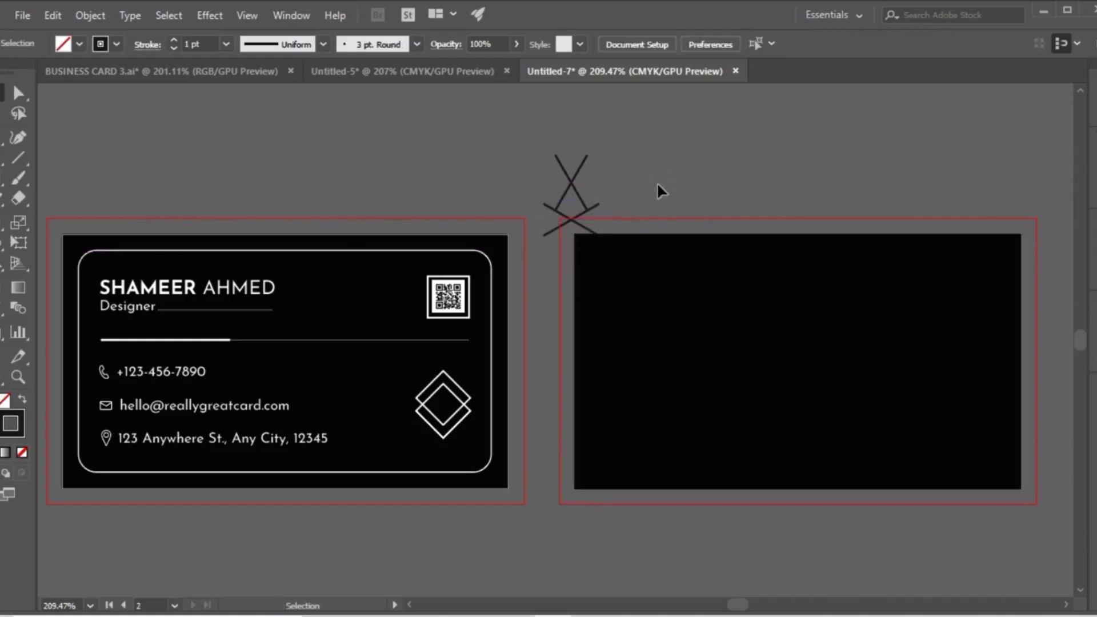
# Group the upright X with the wide X beneath it.
pyautogui.moveTo(541, 152); pyautogui.dragTo(577, 228)
pyautogui.rightClick(570, 192)
pyautogui.click(618, 295)
pyautogui.click(592, 194)
# Duplicate the two-X group straight down so the copy sits directly below the original.
pyautogui.click(574, 193)
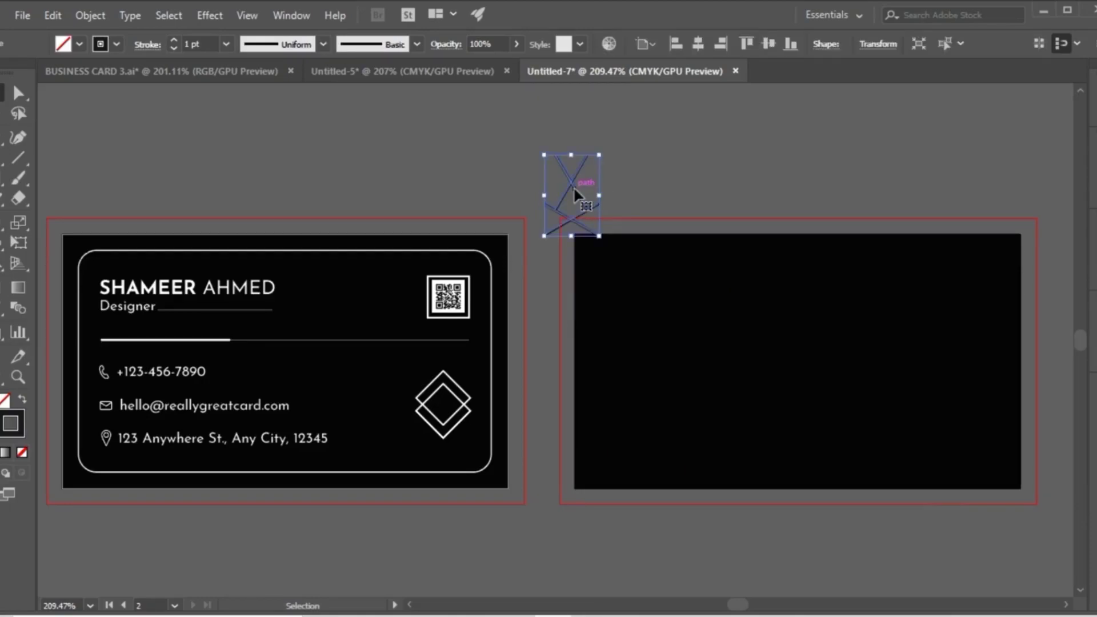
pyautogui.click(53, 16)
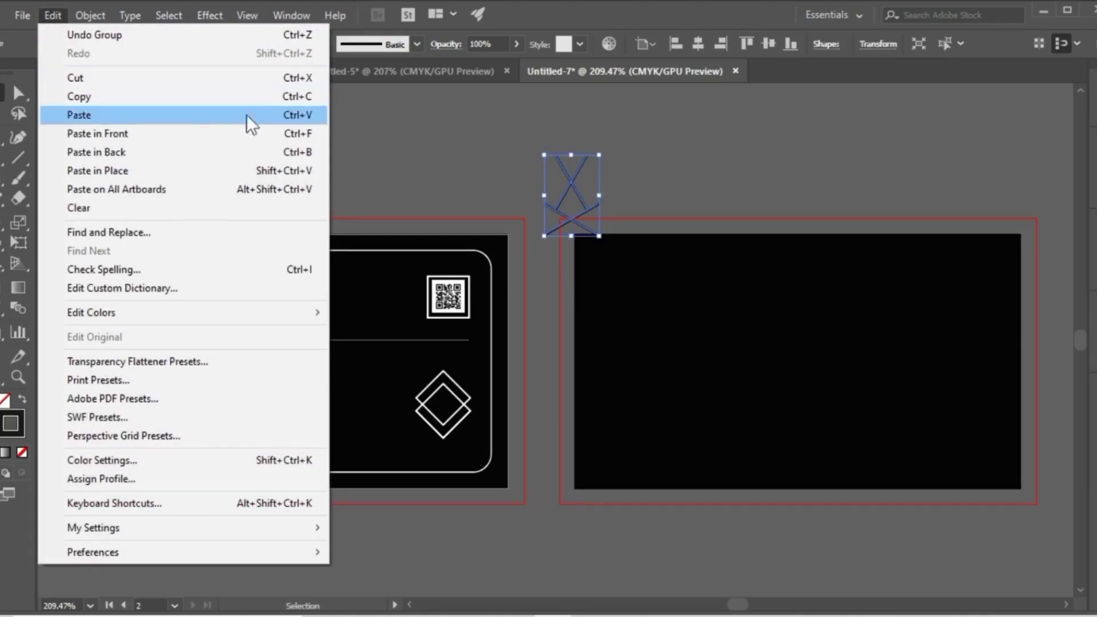
pyautogui.click(406, 144)
pyautogui.moveTo(575, 196); pyautogui.dragTo(559, 260)
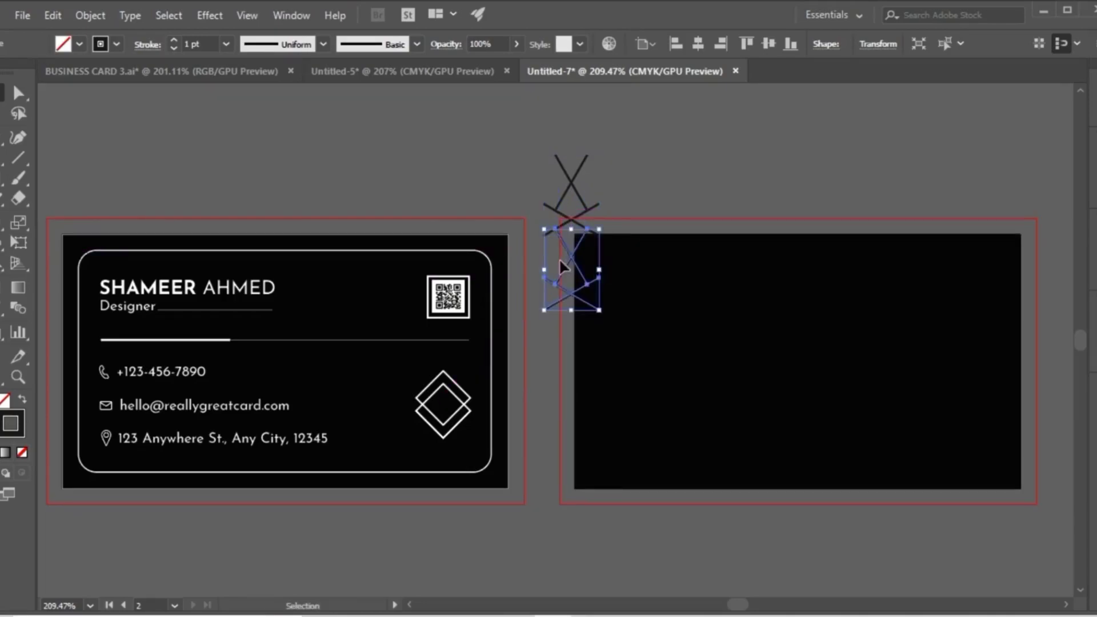
pyautogui.click(657, 265)
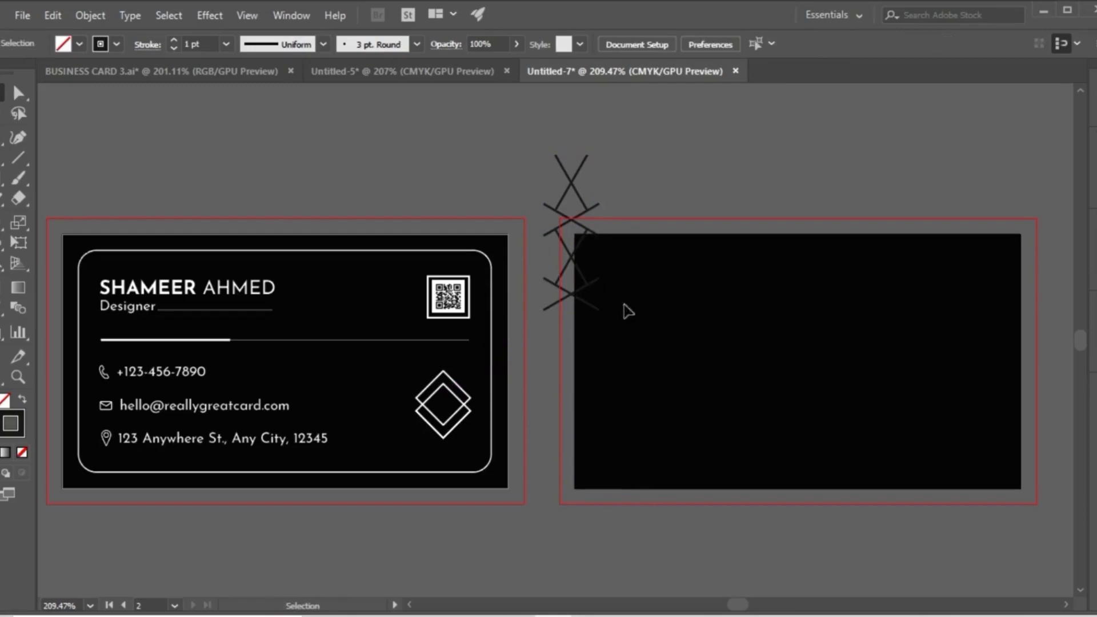
# Repeat the downward duplication until the column of X shapes extends past the second artboard's lower edge.
pyautogui.click(574, 297)
pyautogui.hotkey('ctrl', 'd')
pyautogui.hotkey('ctrl', 'd')
pyautogui.hotkey('ctrl', 'd')
pyautogui.hotkey('ctrl', 'd')
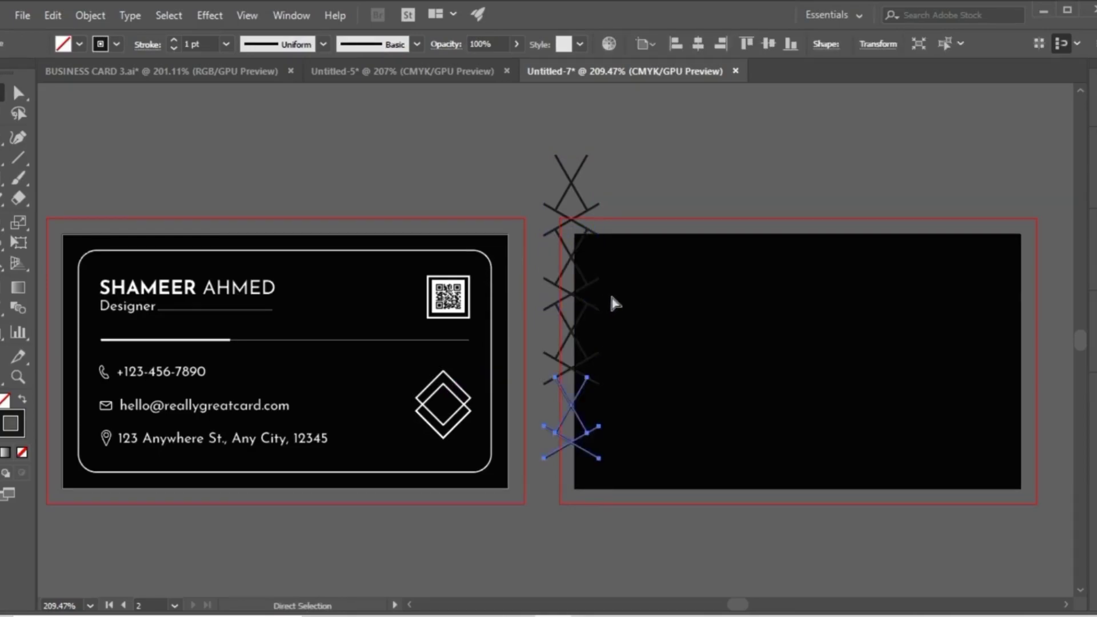
# Group all the X shapes of the vertical column.
pyautogui.click(629, 512)
pyautogui.moveTo(626, 552); pyautogui.dragTo(556, 182)
pyautogui.rightClick(557, 184)
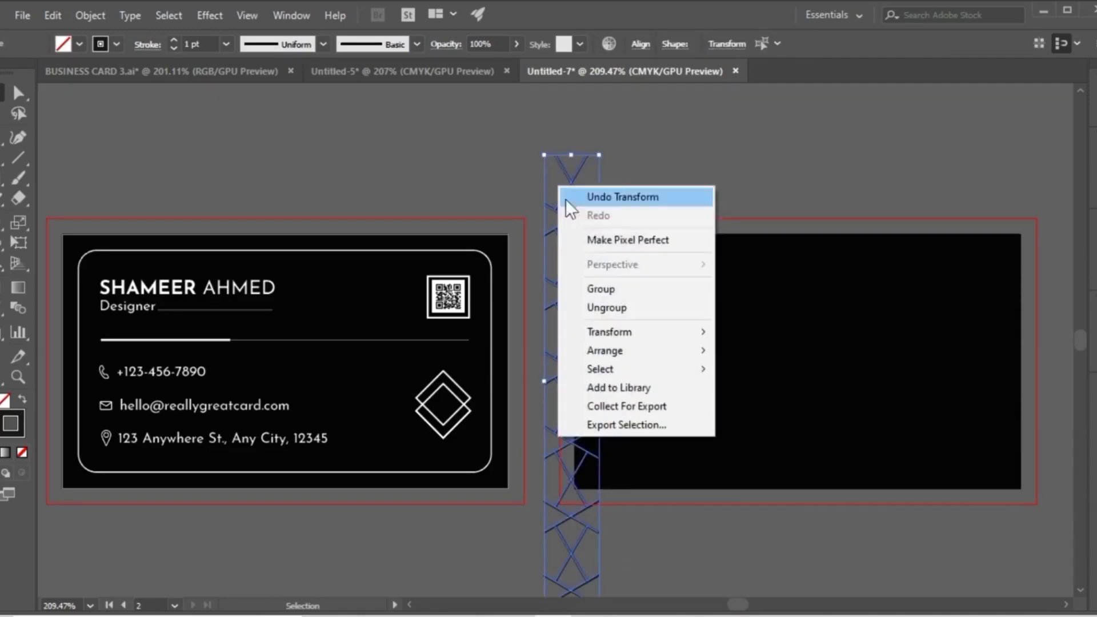
pyautogui.click(603, 289)
pyautogui.click(653, 178)
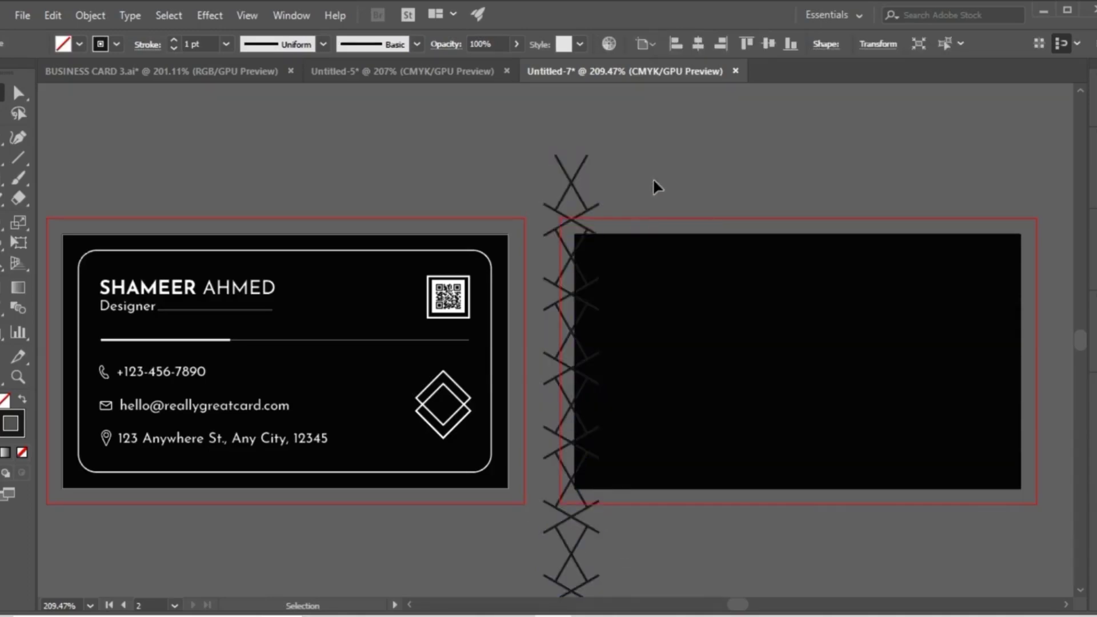
# Copy the grouped column and paste the copy in front, directly over the original.
pyautogui.click(576, 195)
pyautogui.rightClick(577, 194)
pyautogui.click(549, 188)
pyautogui.click(548, 188)
pyautogui.click(562, 191)
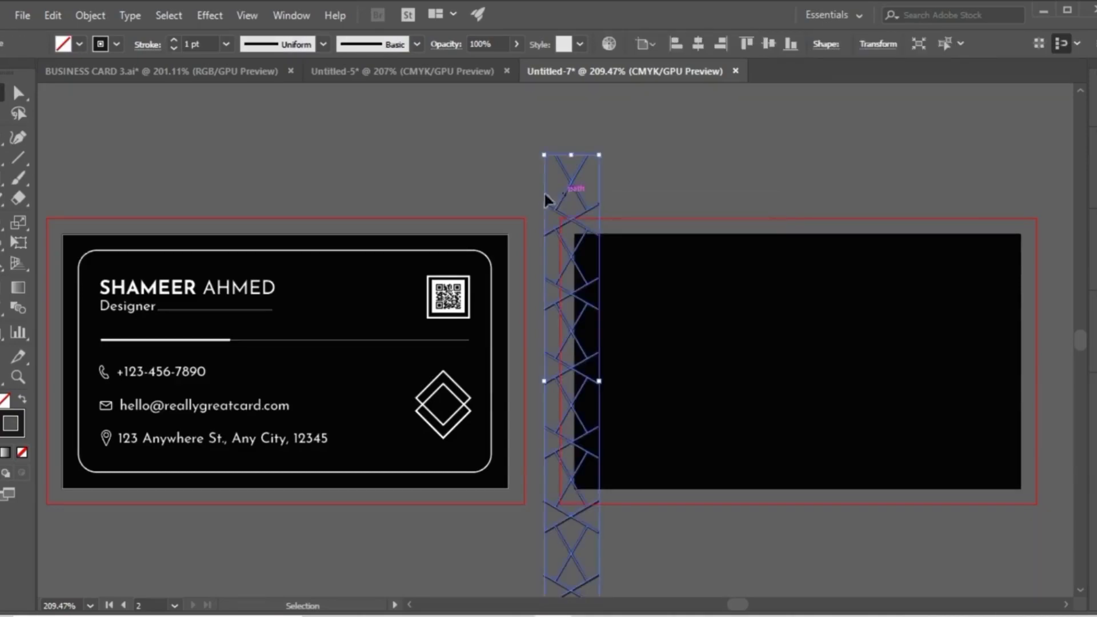
pyautogui.click(54, 11)
pyautogui.click(56, 16)
pyautogui.click(56, 16)
pyautogui.click(77, 97)
pyautogui.click(53, 11)
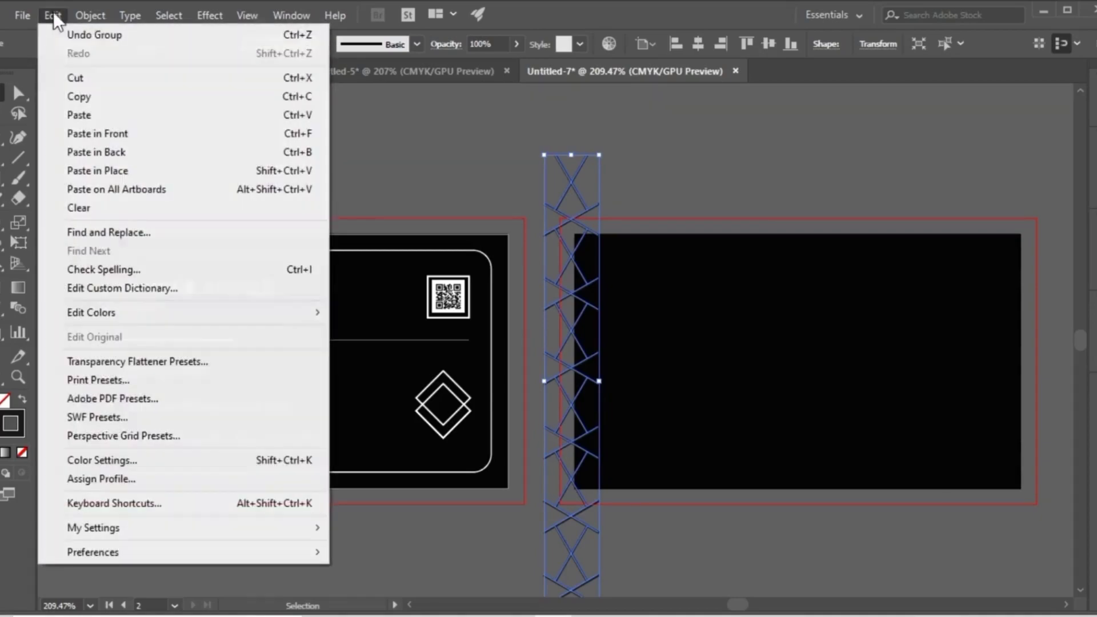
pyautogui.click(87, 130)
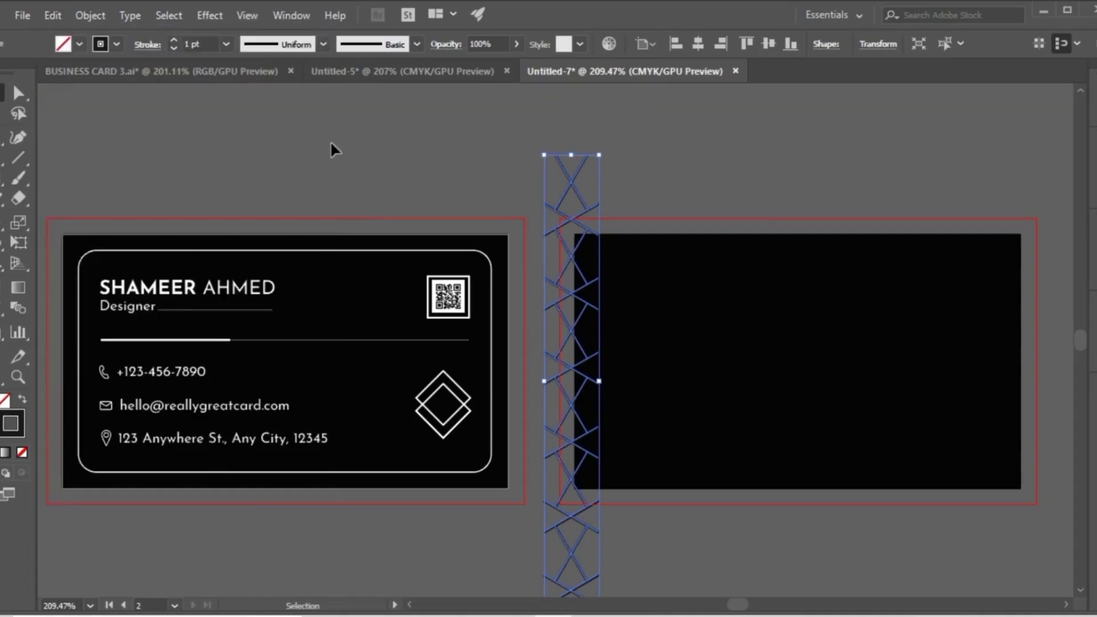
# Nudge the pasted column to the right and upward so its X shapes interlock with the first column.
pyautogui.press('Right')
pyautogui.press('Right')
pyautogui.press('Right')
pyautogui.press('Right')
pyautogui.press('Right')
pyautogui.press('Right')
pyautogui.press('Right')
pyautogui.press('Right')
pyautogui.press('Right')
pyautogui.press('Right')
pyautogui.press('Right')
pyautogui.press('Right')
pyautogui.press('Right')
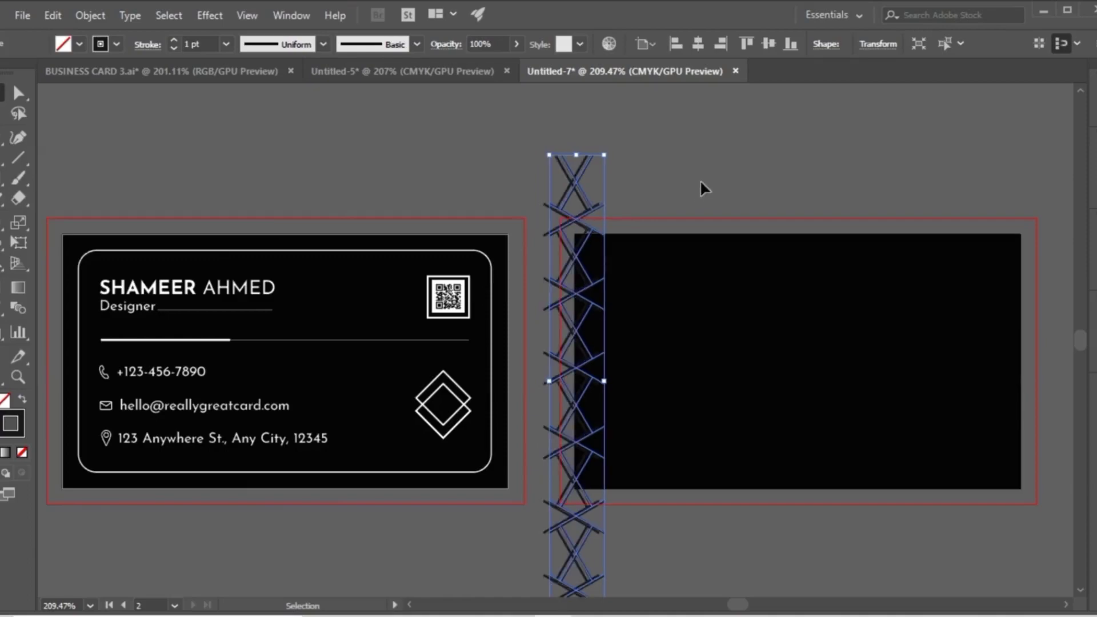
pyautogui.press('Right')
pyautogui.press('Right')
pyautogui.press('Right')
pyautogui.press('Right')
pyautogui.press('Right')
pyautogui.press('Right')
pyautogui.press('Right')
pyautogui.press('Right')
pyautogui.press('Right')
pyautogui.press('Right')
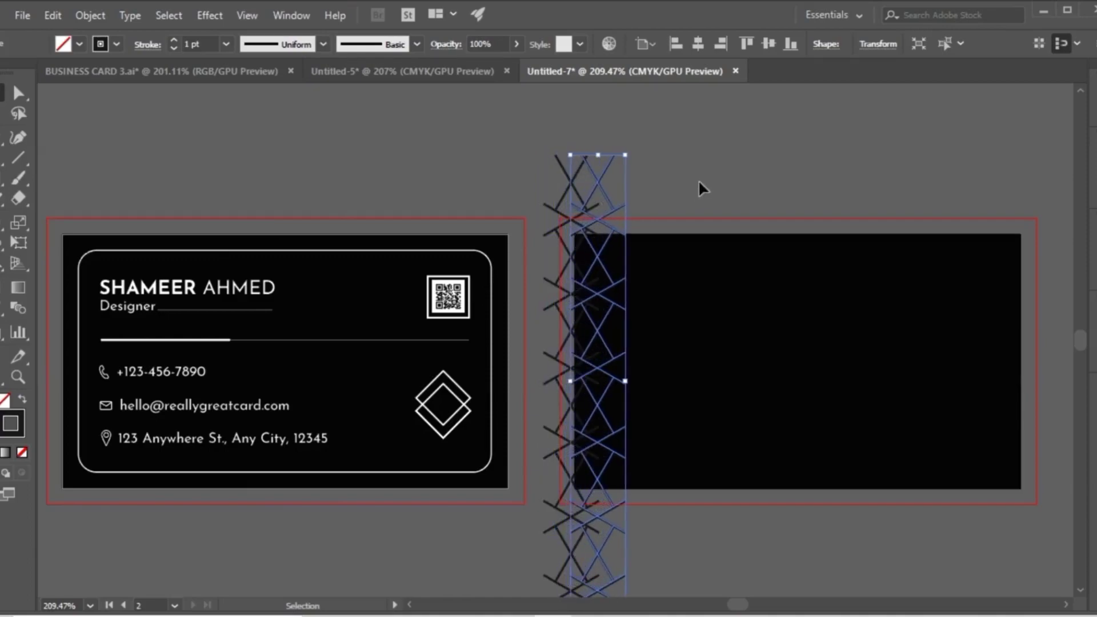
pyautogui.press('Up')
pyautogui.press('Up')
pyautogui.press('Up')
pyautogui.press('Up')
pyautogui.press('Up')
pyautogui.press('Up')
pyautogui.press('Up')
pyautogui.press('Up')
pyautogui.press('Up')
pyautogui.press('Up')
pyautogui.press('Up')
pyautogui.press('Up')
pyautogui.press('Up')
pyautogui.press('Up')
pyautogui.press('Up')
pyautogui.press('Up')
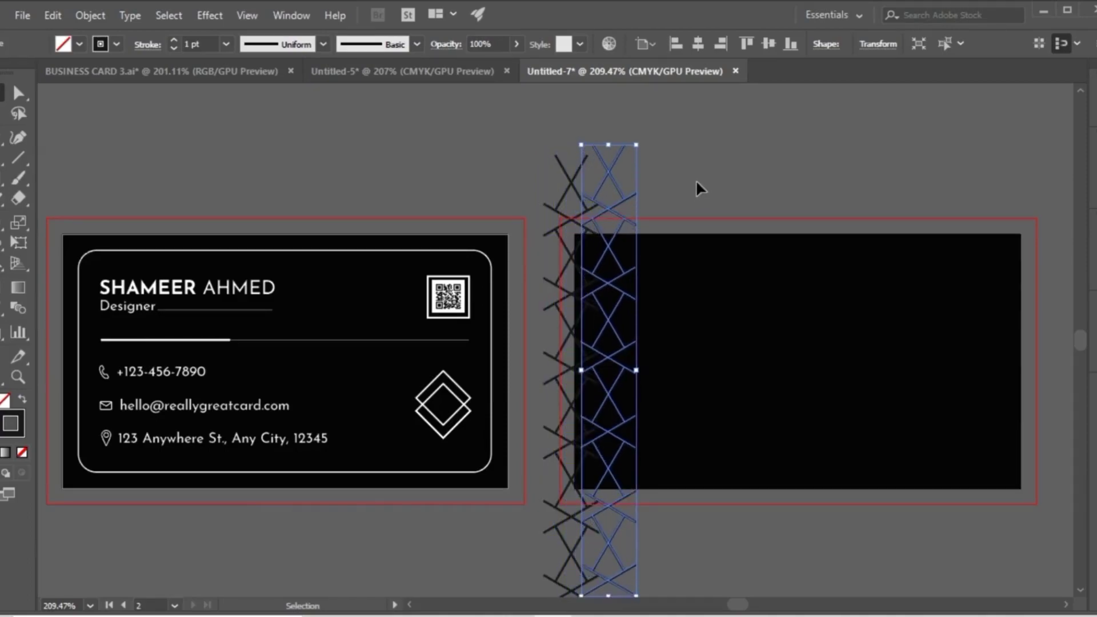
pyautogui.press('Up')
pyautogui.press('Up')
pyautogui.press('Up')
pyautogui.press('Up')
pyautogui.press('Up')
pyautogui.press('Up')
pyautogui.press('Up')
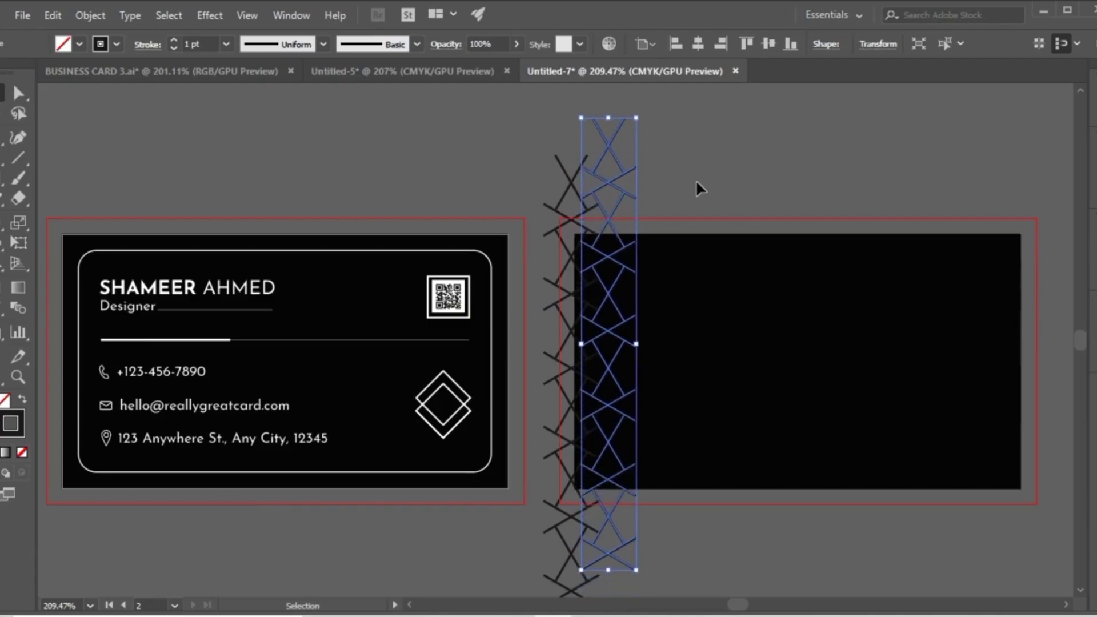
# Group the two interlocking columns into one pattern strip.
pyautogui.click(696, 180)
pyautogui.click(628, 272)
pyautogui.rightClick(581, 202)
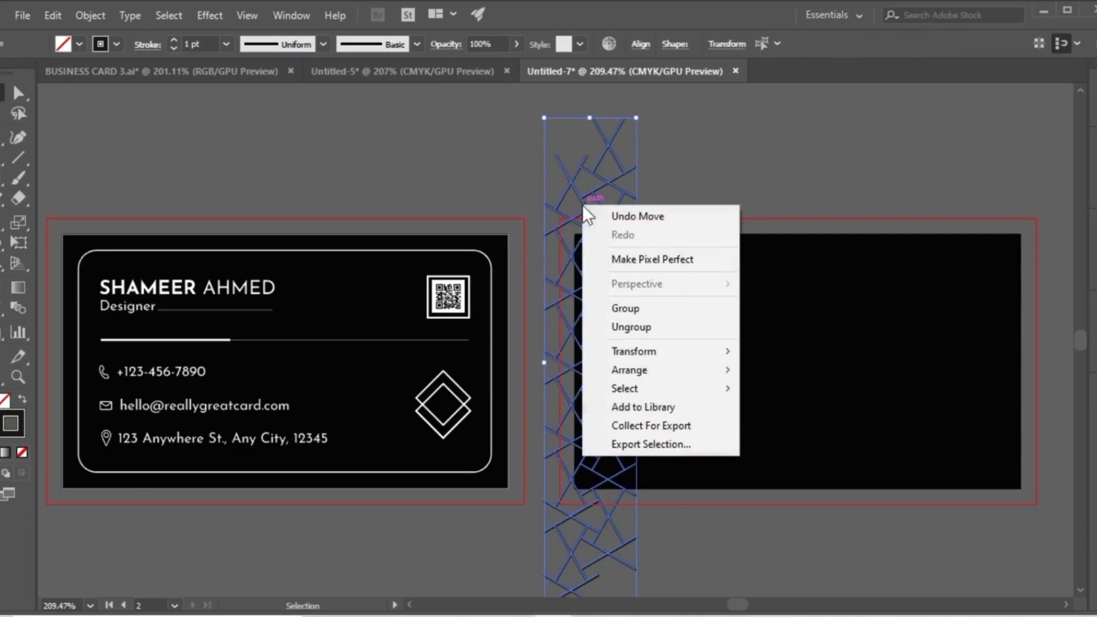
pyautogui.click(629, 307)
pyautogui.click(673, 197)
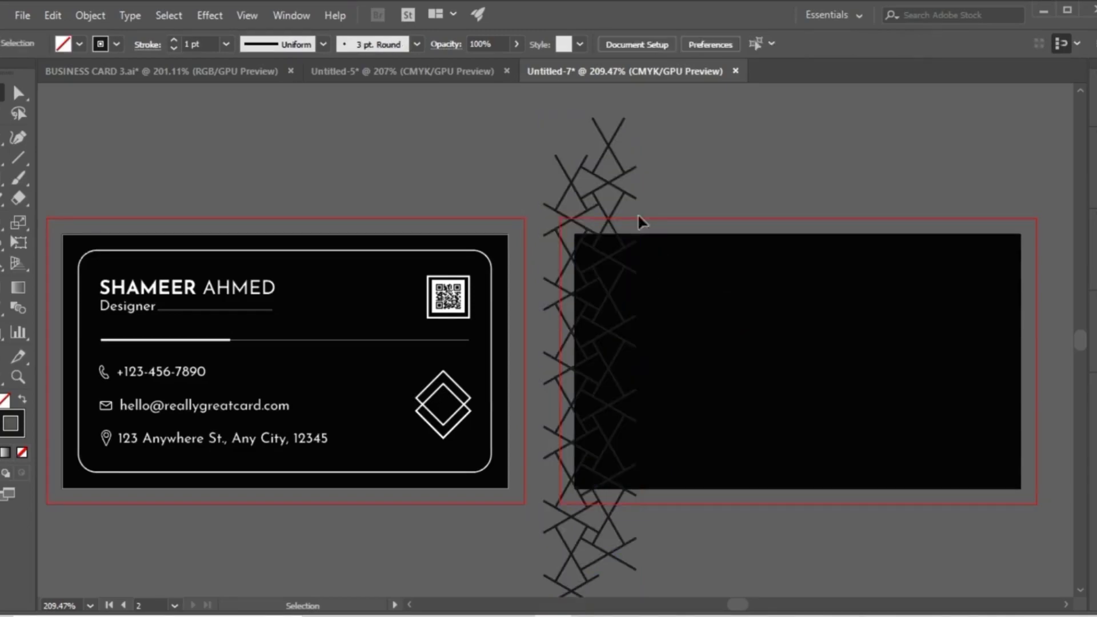
# Duplicate the pattern strip to the right and repeat the duplication until it spans the second artboard's full width.
pyautogui.click(582, 217)
pyautogui.moveTo(583, 211); pyautogui.dragTo(662, 218)
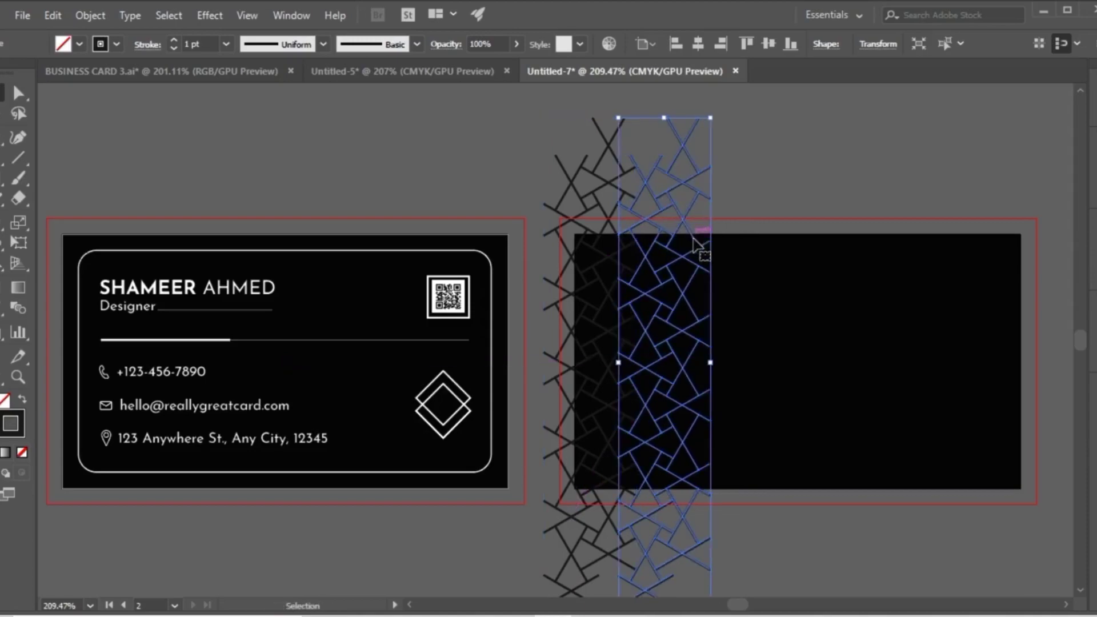
pyautogui.hotkey('ctrl', 'd')
pyautogui.hotkey('ctrl', 'd')
pyautogui.hotkey('ctrl', 'd')
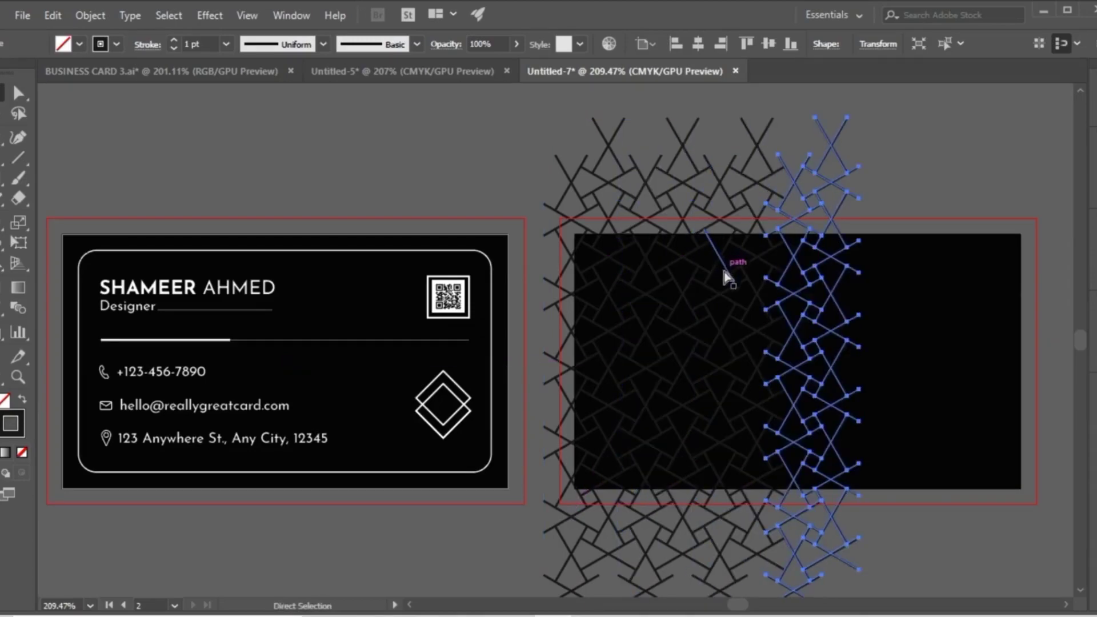
pyautogui.hotkey('ctrl', 'd')
pyautogui.hotkey('ctrl', 'd')
pyautogui.hotkey('ctrl', 'd')
pyautogui.press('v')
pyautogui.click(527, 186)
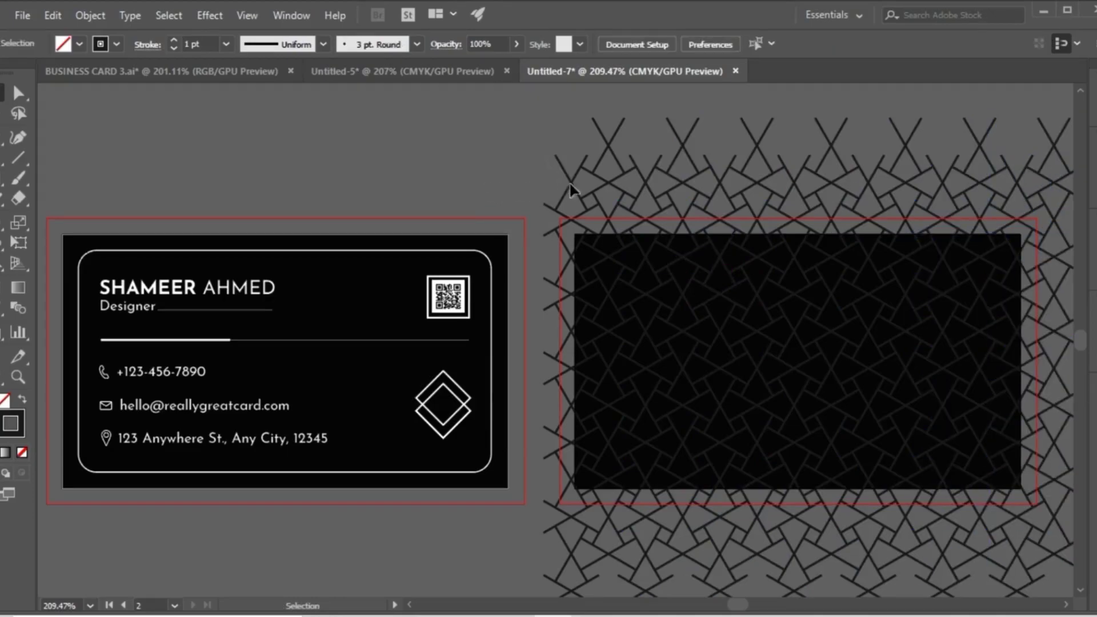
# Group all the pattern strips covering the second artboard.
pyautogui.click(1056, 580)
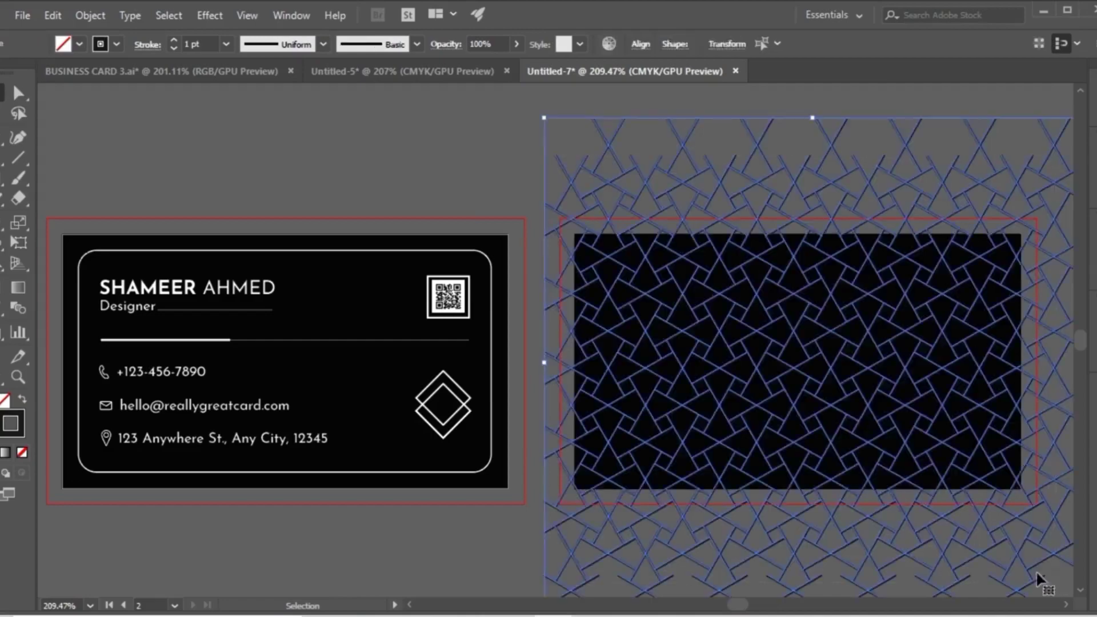
pyautogui.rightClick(774, 303)
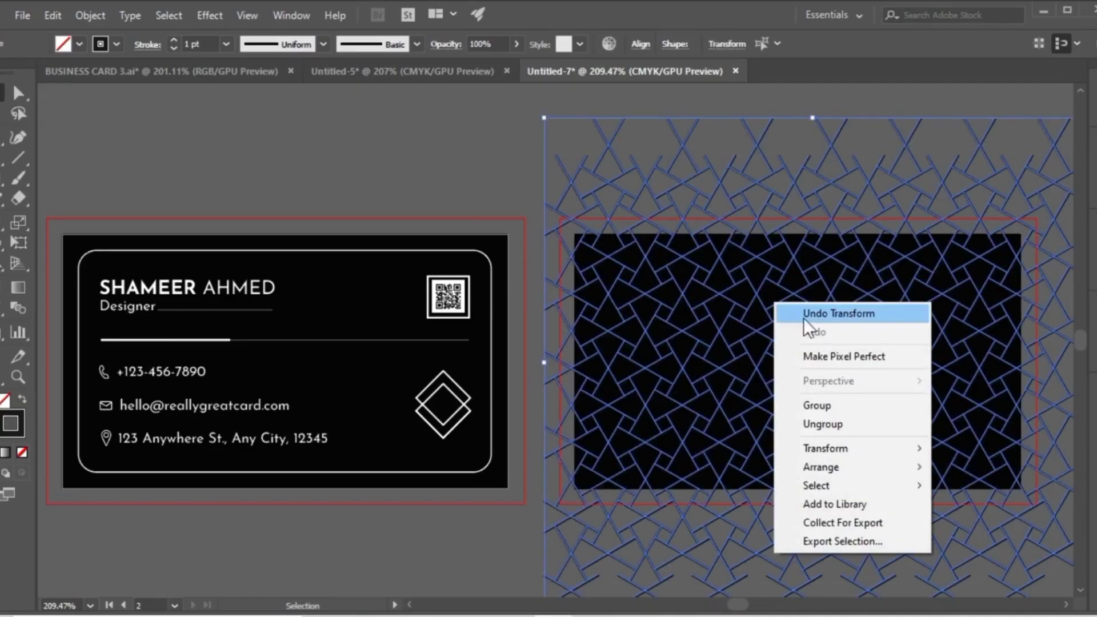
pyautogui.click(823, 405)
pyautogui.click(511, 166)
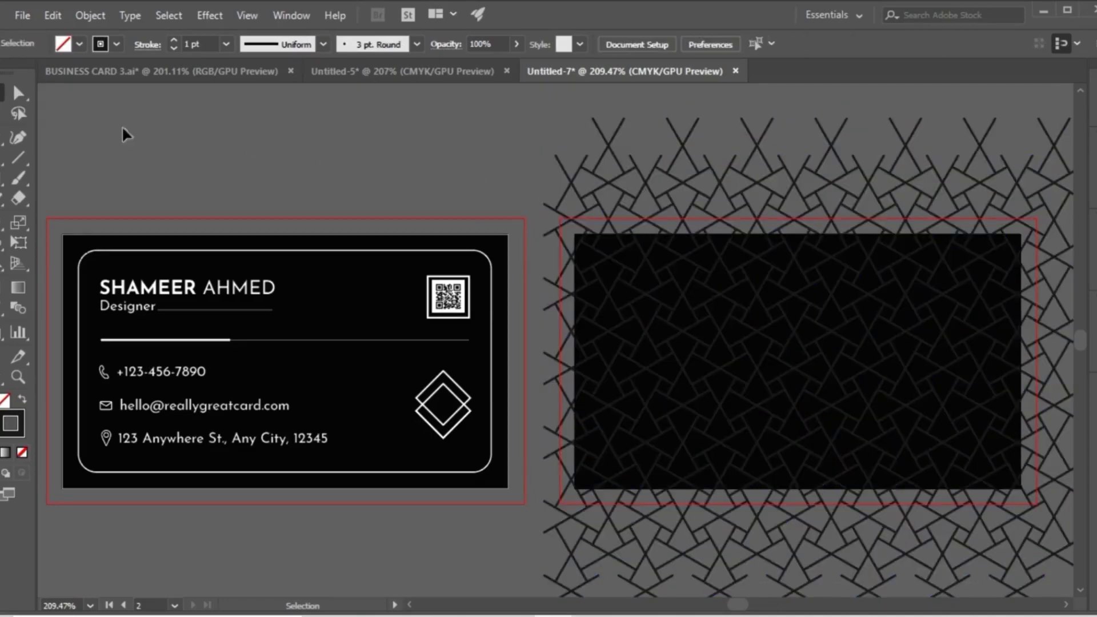
# Create a 3.5 x 2 in rectangle with the Rectangle tool.
pyautogui.click(1, 178)
pyautogui.click(248, 196)
pyautogui.click(432, 274)
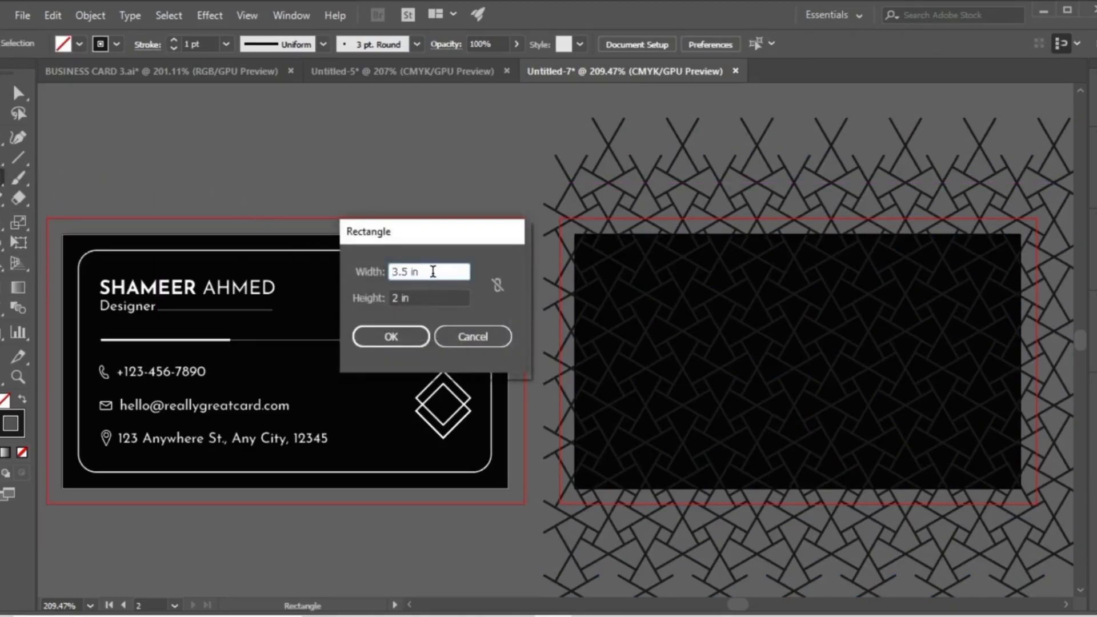
pyautogui.click(423, 297)
pyautogui.click(407, 336)
pyautogui.click(18, 93)
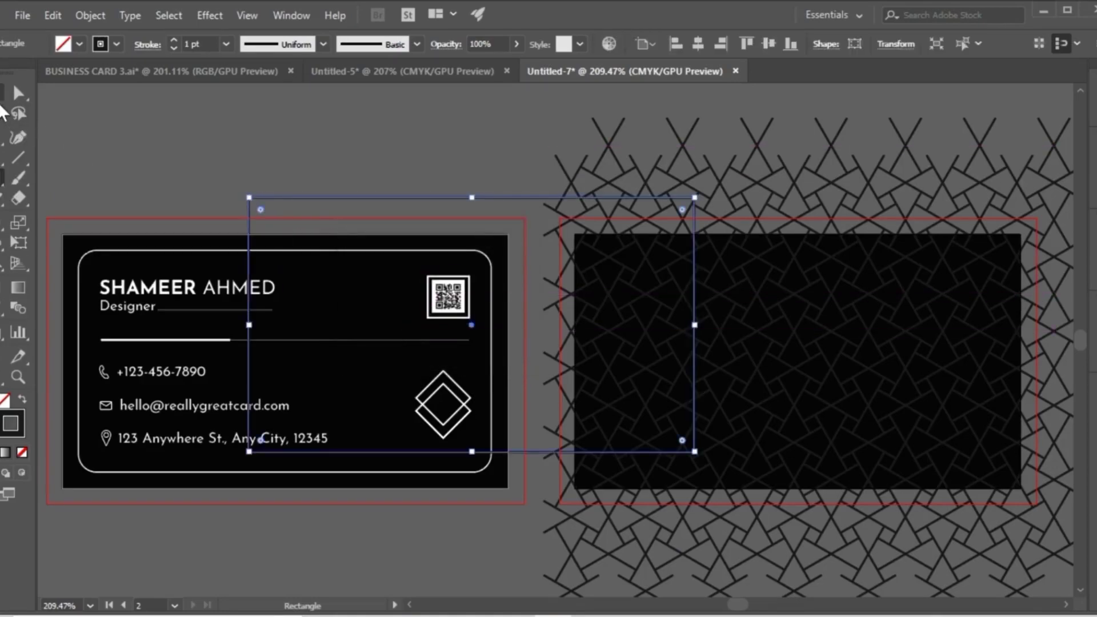
# Remove the new rectangle's stroke and centre it horizontally and vertically on the second artboard.
pyautogui.click(22, 451)
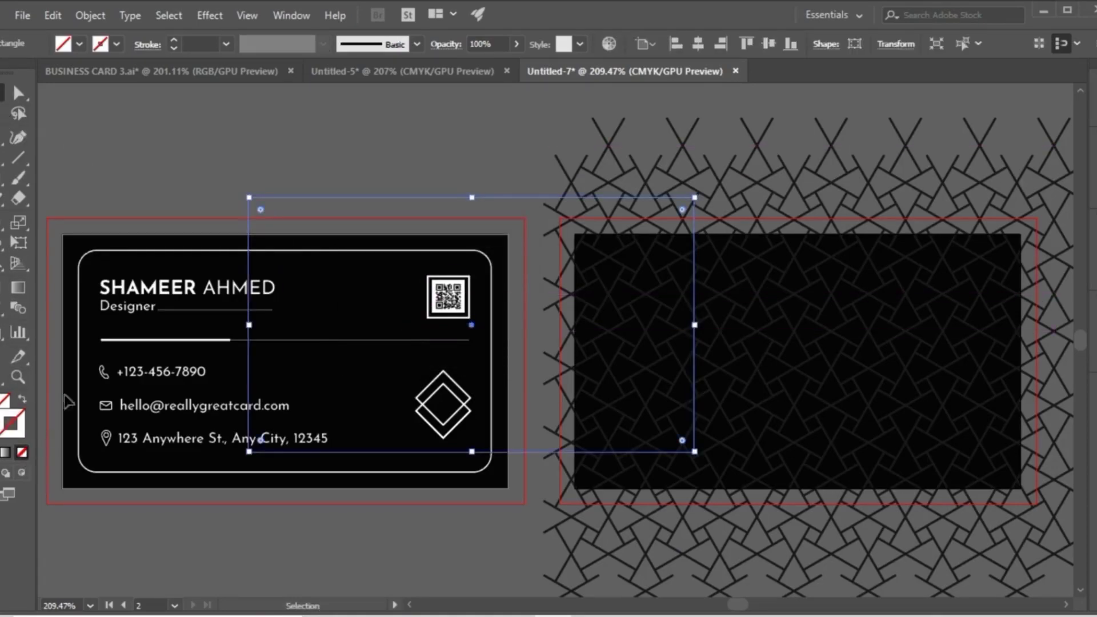
pyautogui.click(695, 47)
pyautogui.click(769, 46)
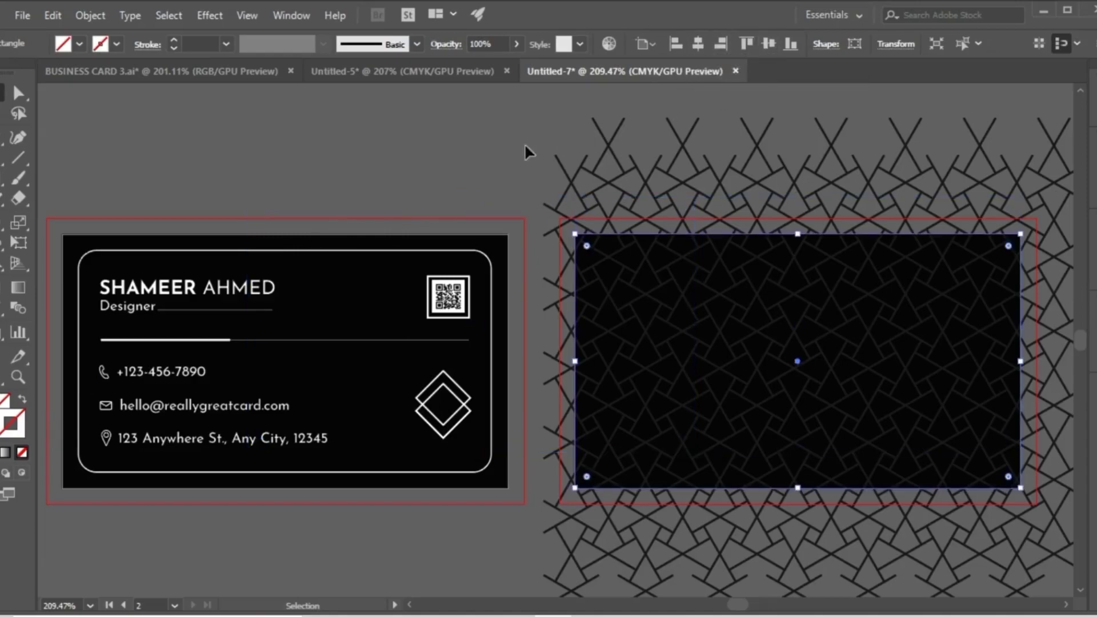
pyautogui.click(524, 142)
# Make a clipping mask from the unfilled rectangle and the line pattern to trim the pattern to the card.
pyautogui.moveTo(659, 309); pyautogui.dragTo(657, 301)
pyautogui.rightClick(654, 297)
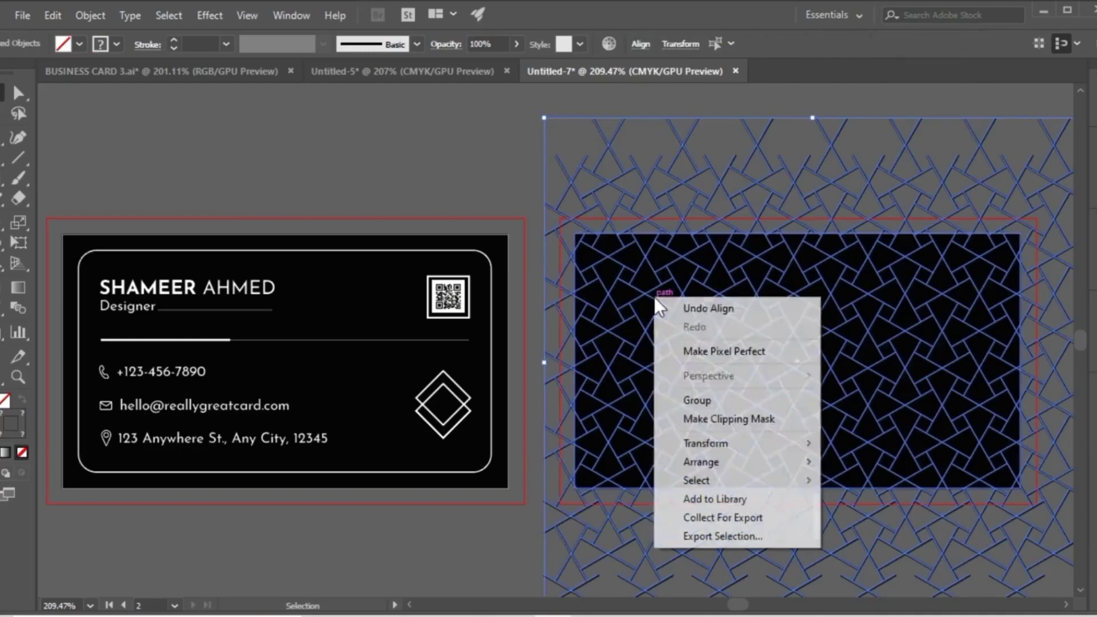
pyautogui.click(724, 417)
pyautogui.click(578, 173)
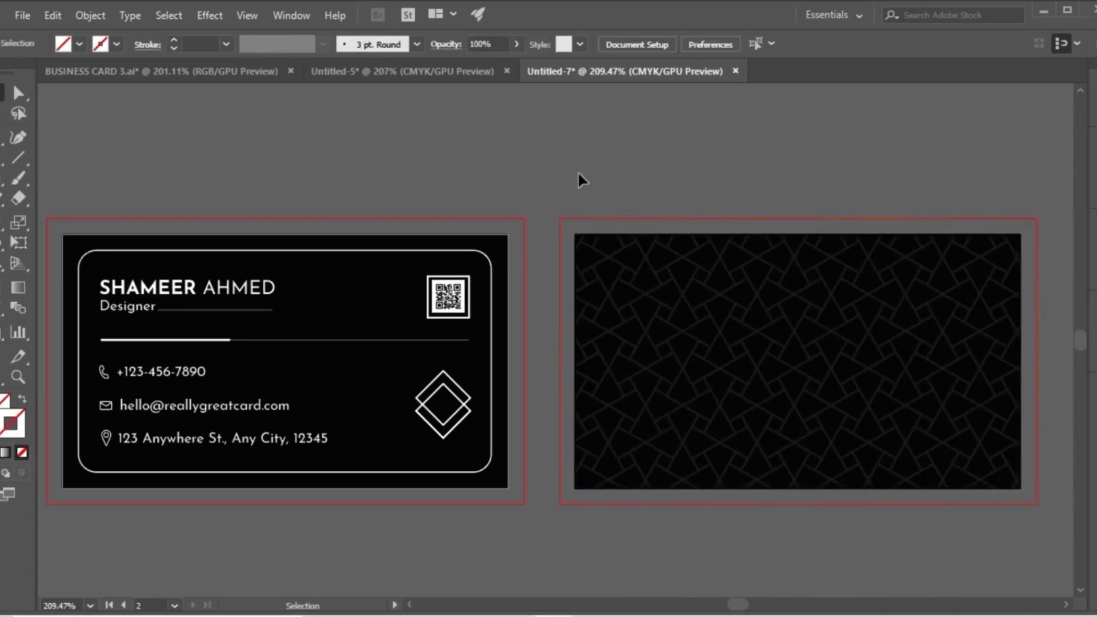
# Create a white-filled 3.5 x 2 in rectangle without a stroke.
pyautogui.click(542, 509)
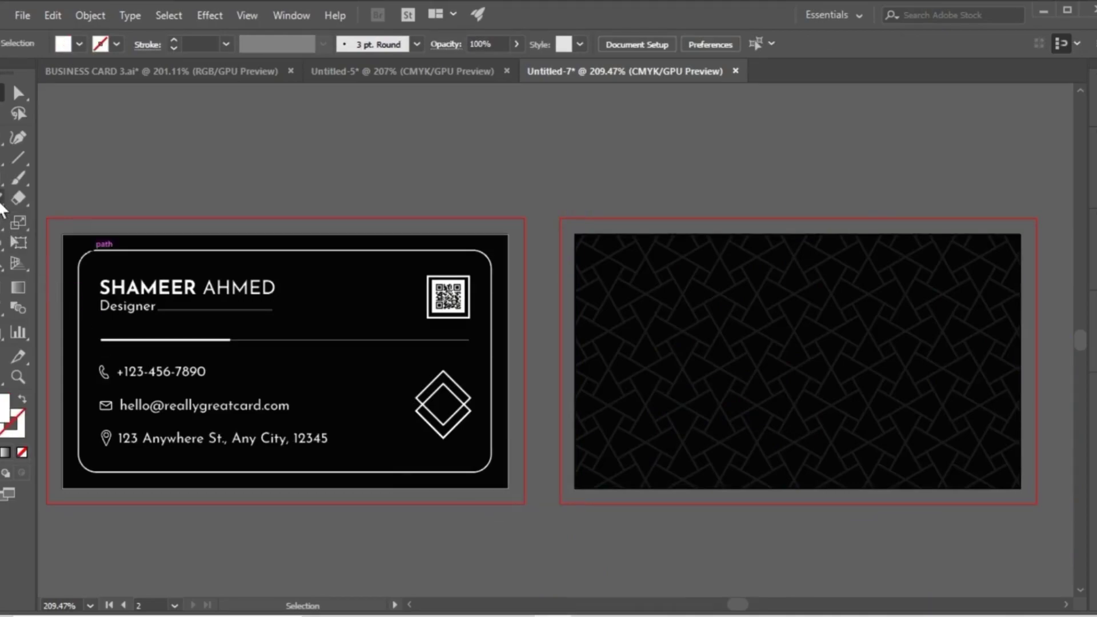
pyautogui.click(2, 184)
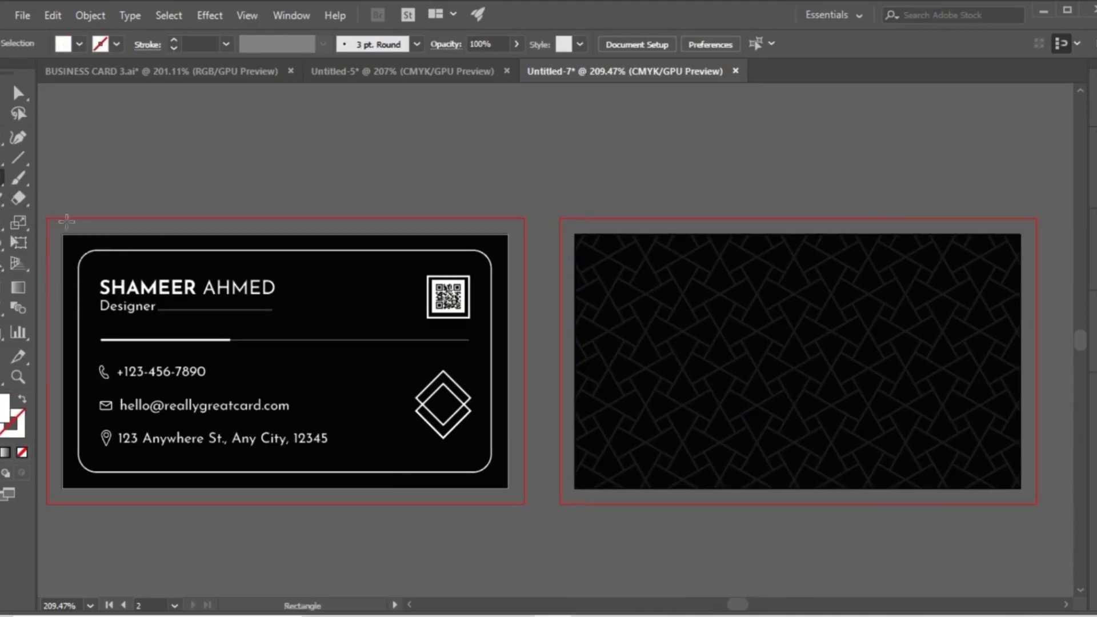
pyautogui.click(392, 184)
pyautogui.click(437, 269)
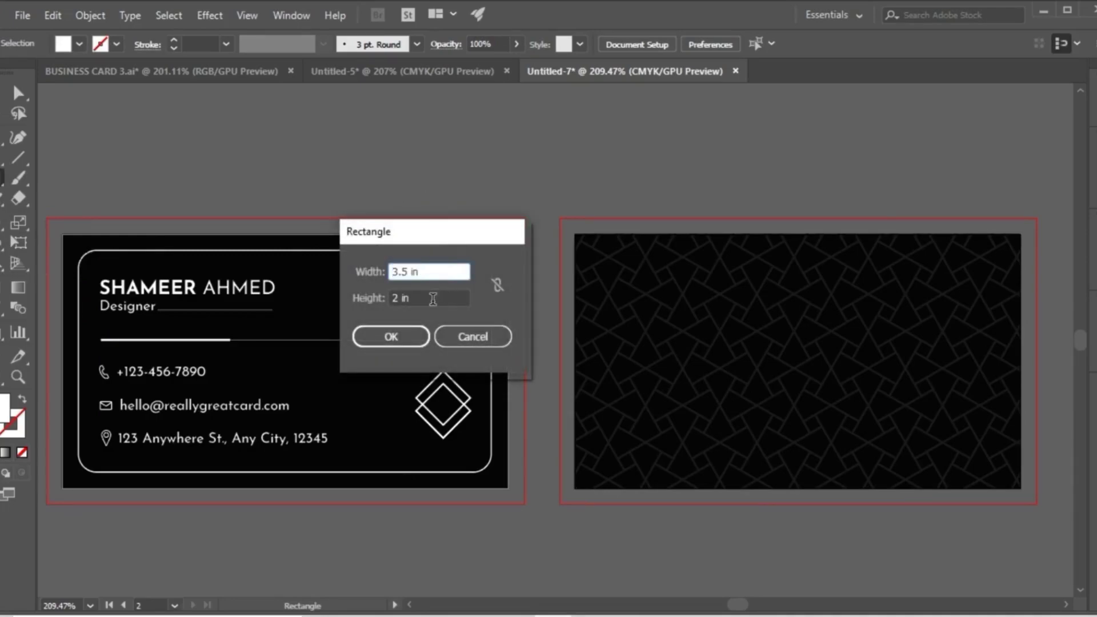
pyautogui.click(432, 297)
pyautogui.click(409, 336)
pyautogui.click(3, 92)
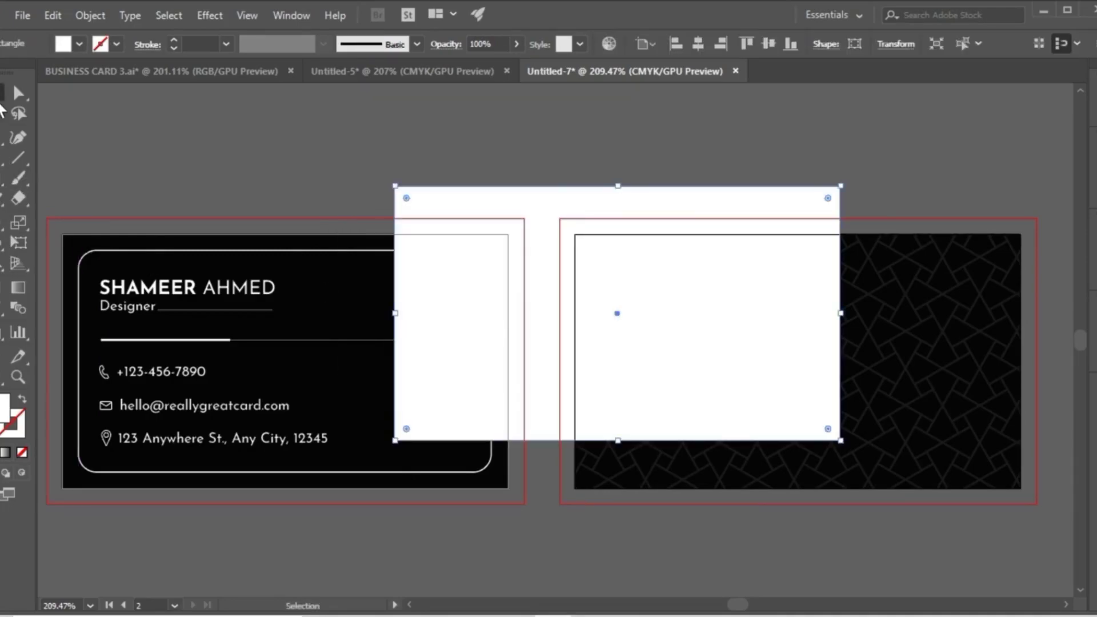
# Centre the white rectangle on the second artboard and reduce its height to a narrow full-width band near the card's lower edge.
pyautogui.click(691, 42)
pyautogui.click(769, 44)
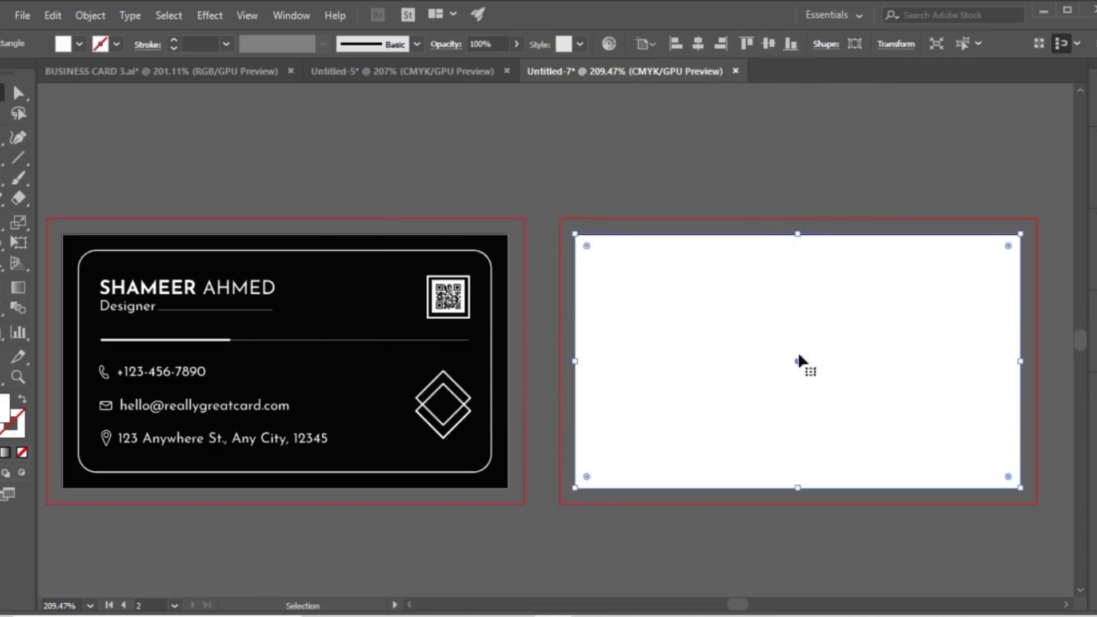
pyautogui.moveTo(797, 487); pyautogui.dragTo(801, 460)
pyautogui.moveTo(790, 236); pyautogui.dragTo(798, 421)
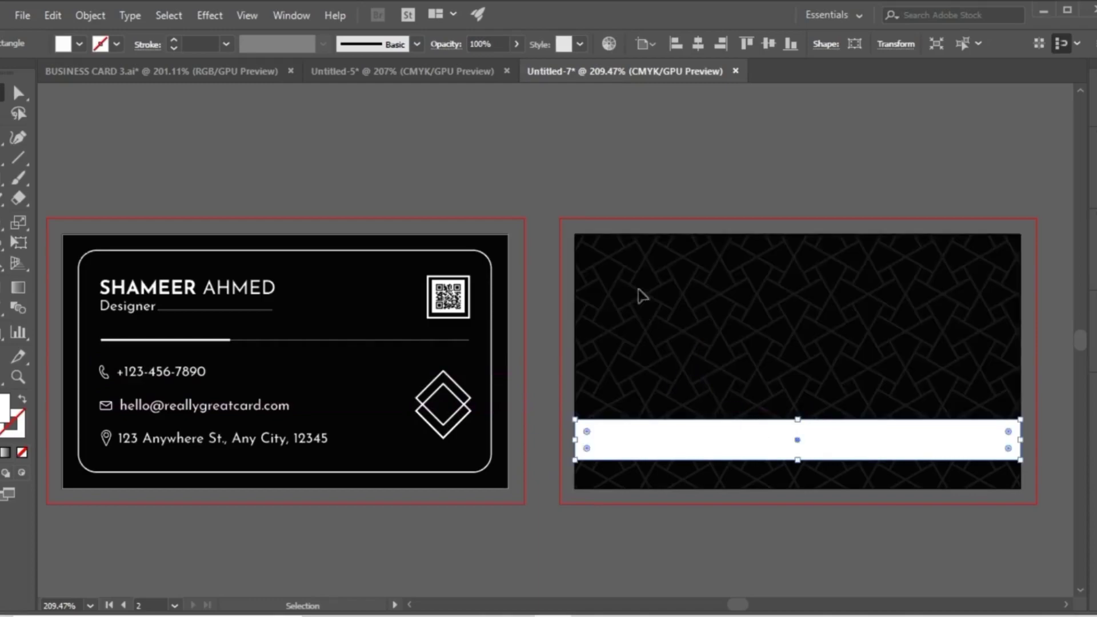
pyautogui.click(634, 169)
# Paste the logo, BRAND NAME, slogan and website text, and move them onto the back card with the website on the white band.
pyautogui.press('a')
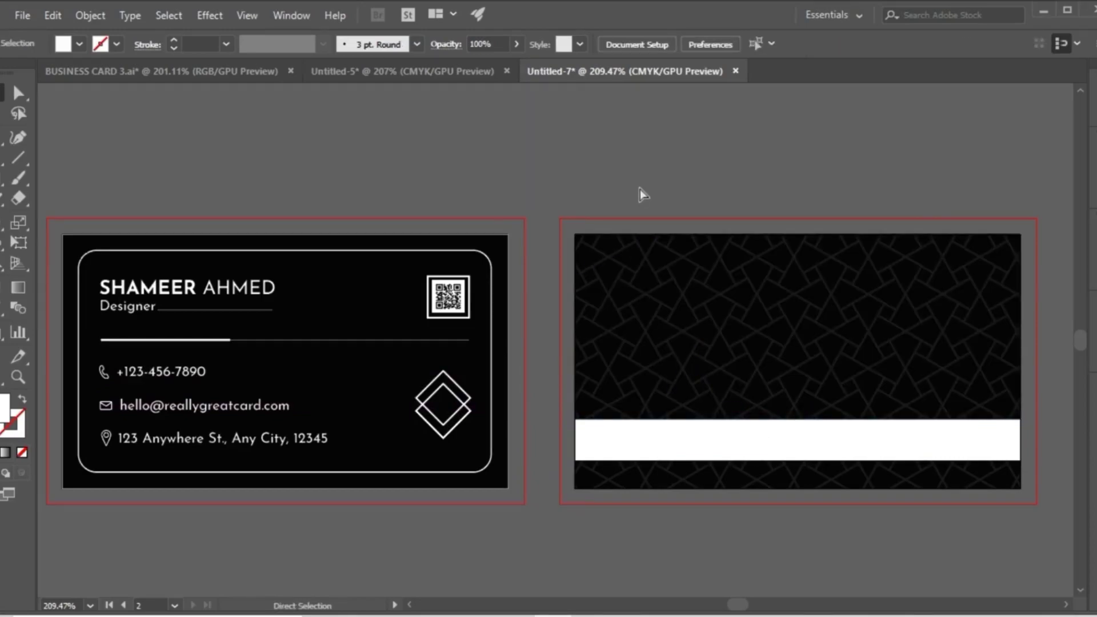
pyautogui.hotkey('ctrl', 'v')
pyautogui.press('v')
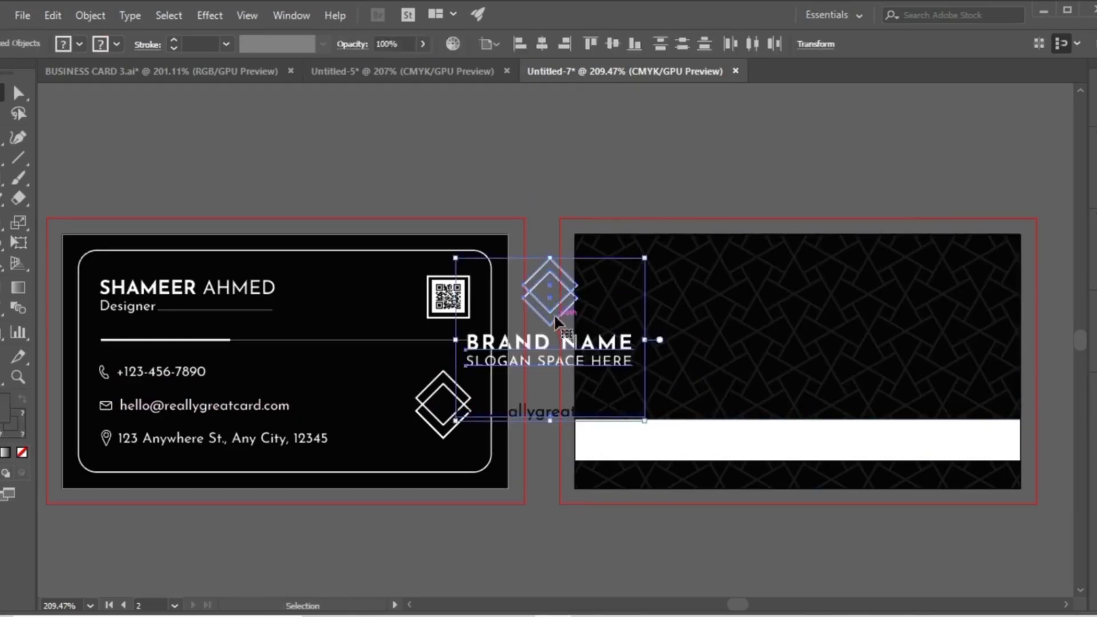
pyautogui.moveTo(550, 308); pyautogui.dragTo(784, 338)
pyautogui.click(687, 182)
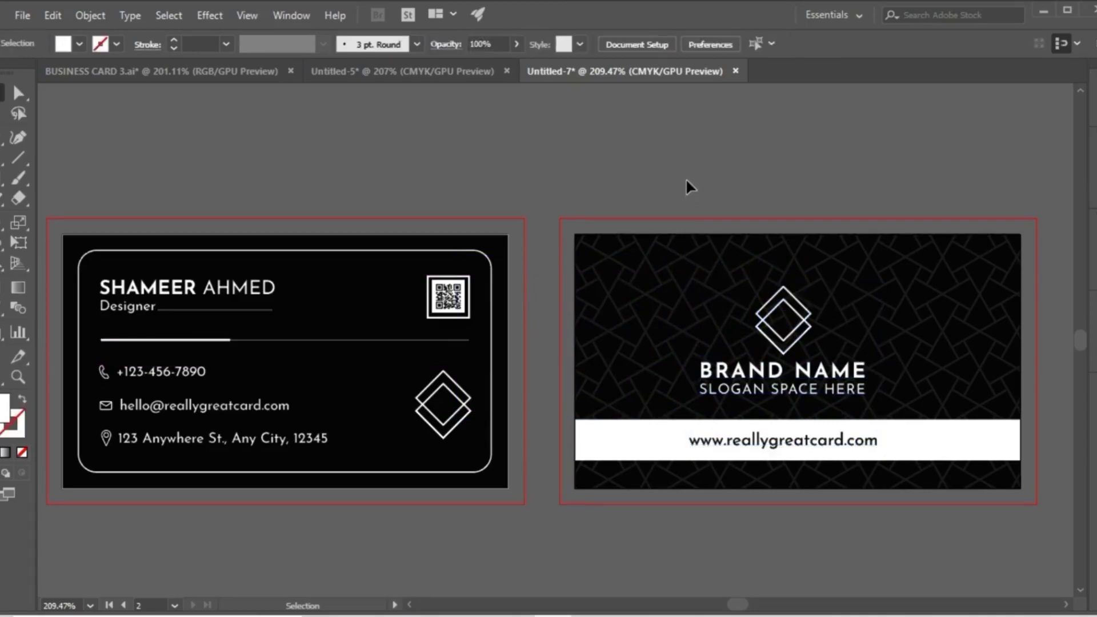
pyautogui.click(817, 449)
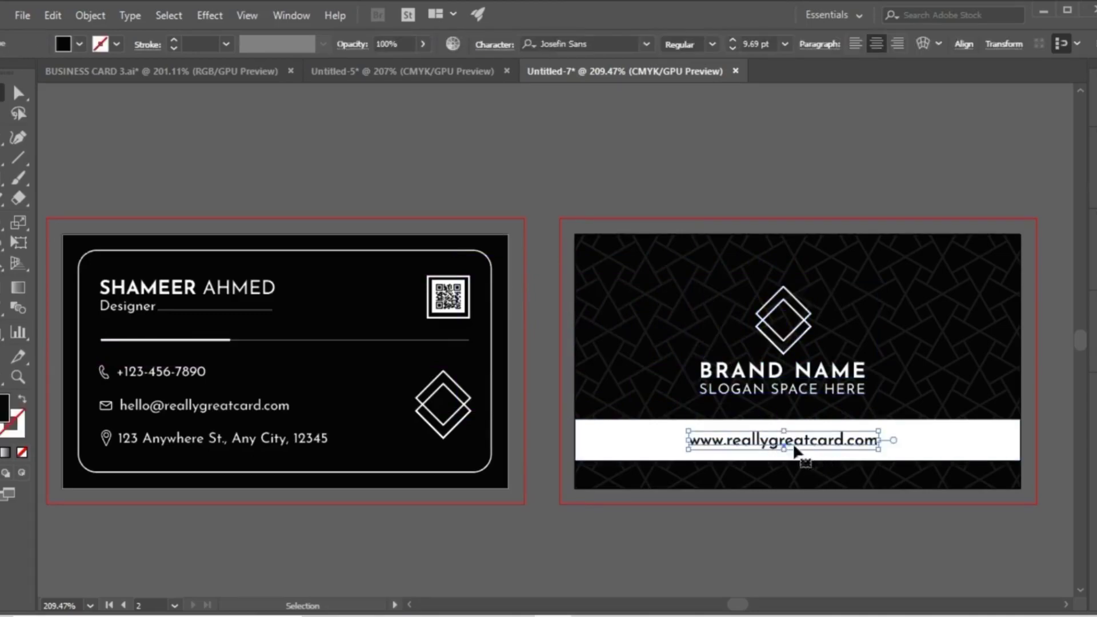
pyautogui.keyDown('shift'); pyautogui.click(639, 437); pyautogui.keyUp('shift')
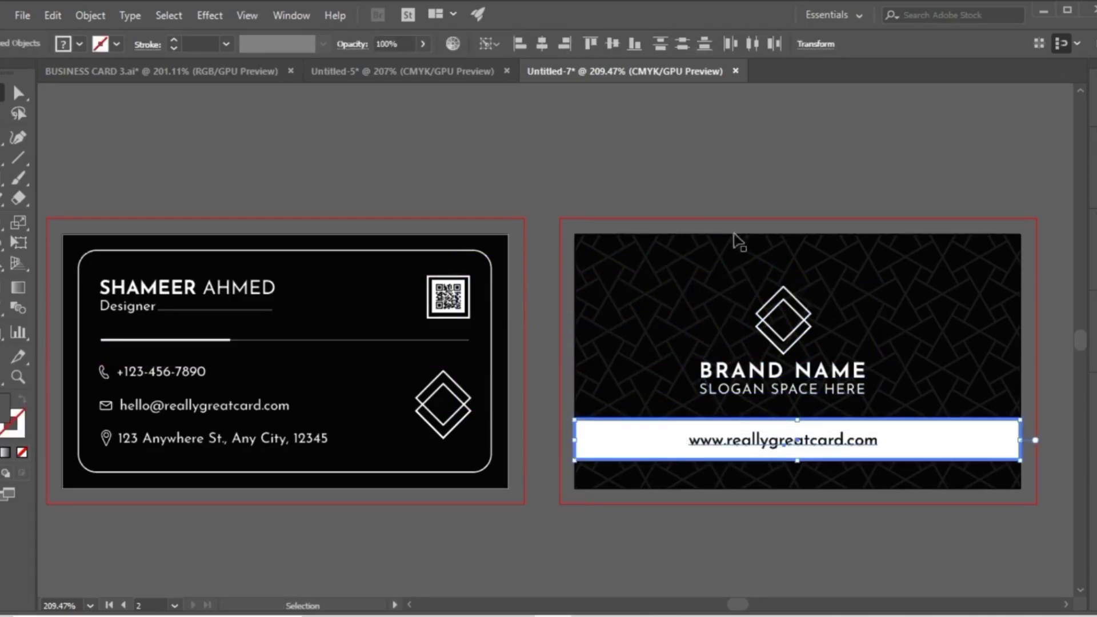
pyautogui.click(544, 45)
pyautogui.click(614, 140)
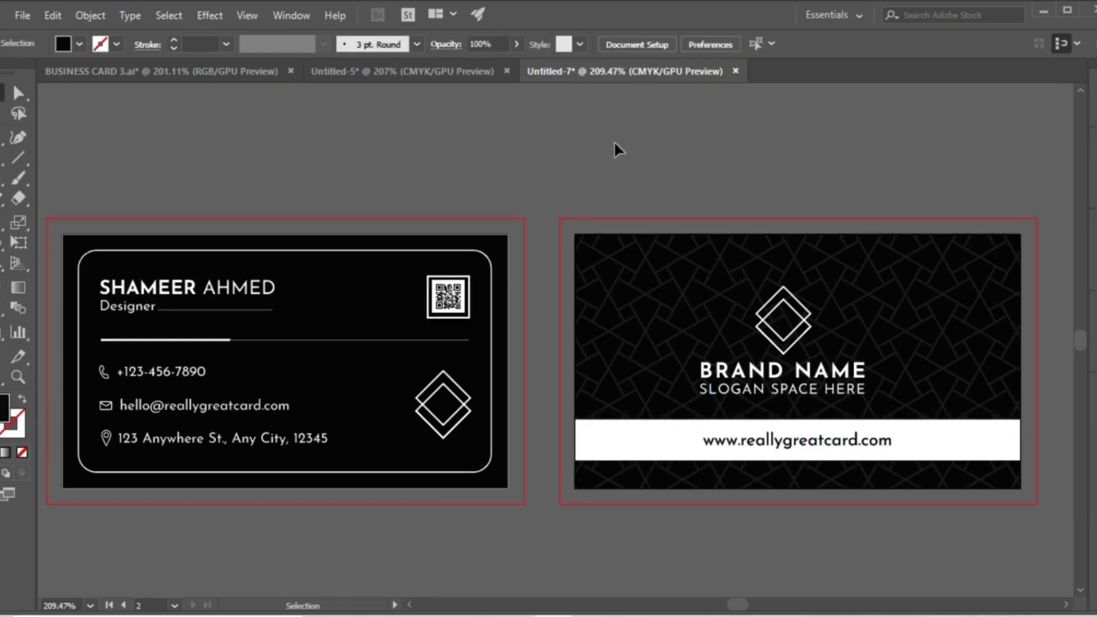
# Centre the logo, brand name and slogan group horizontally over the website text, using the text as the key object.
pyautogui.click(786, 347)
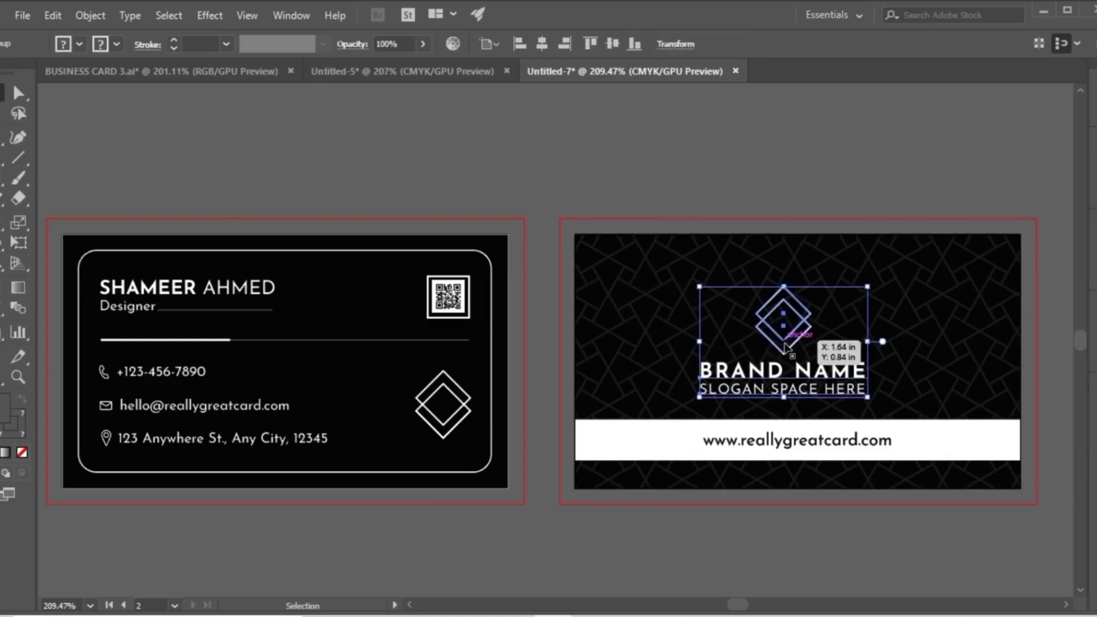
pyautogui.keyDown('shift'); pyautogui.click(799, 449); pyautogui.keyUp('shift')
pyautogui.click(798, 443)
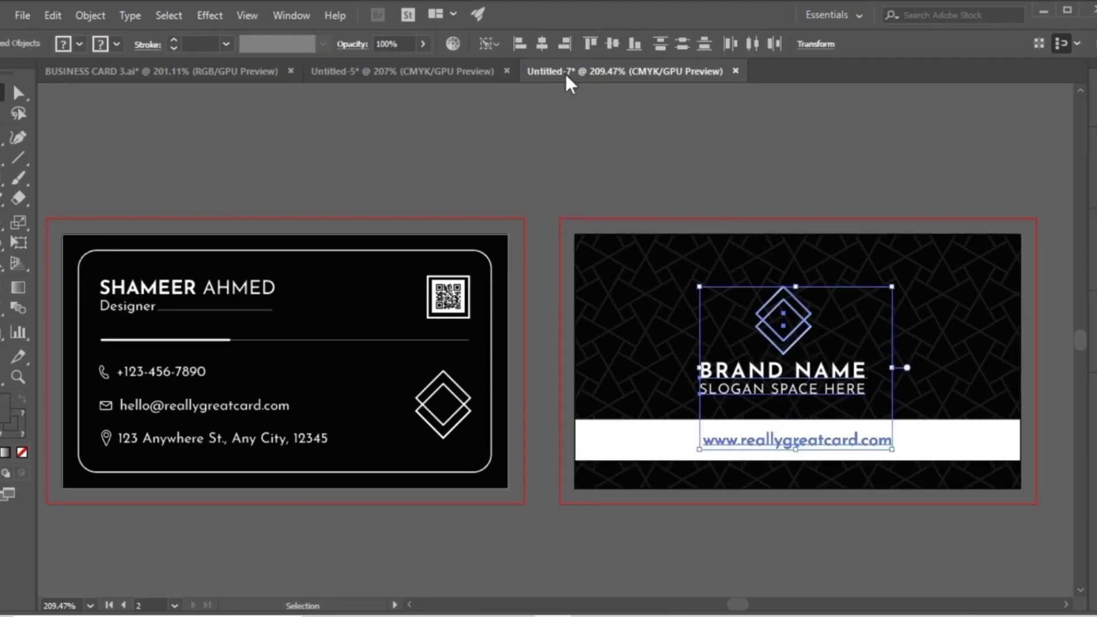
pyautogui.click(536, 46)
pyautogui.click(542, 143)
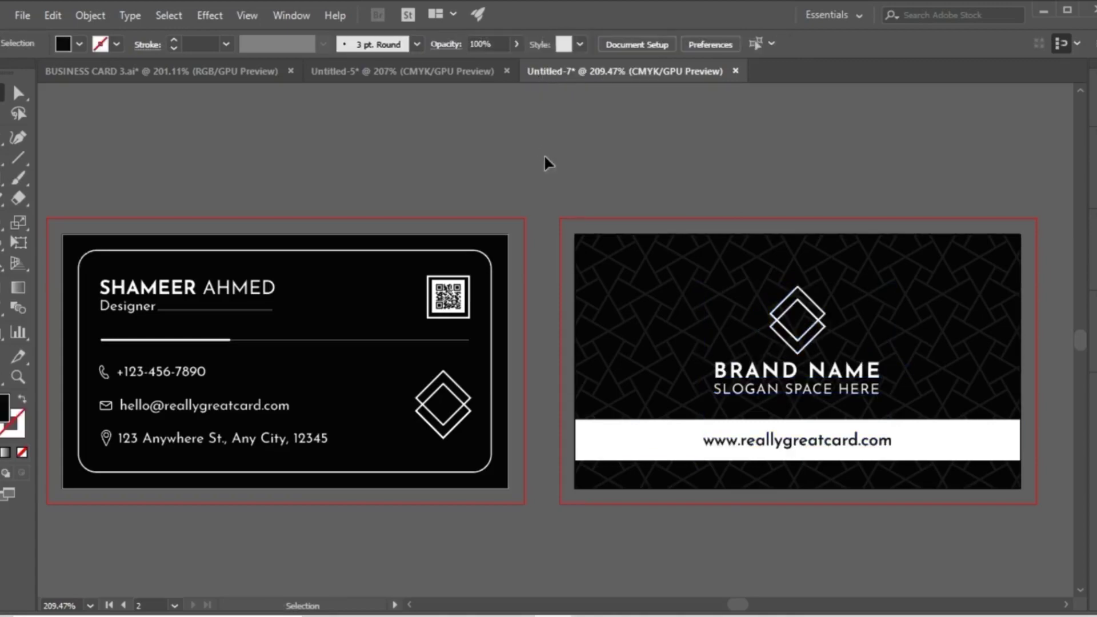